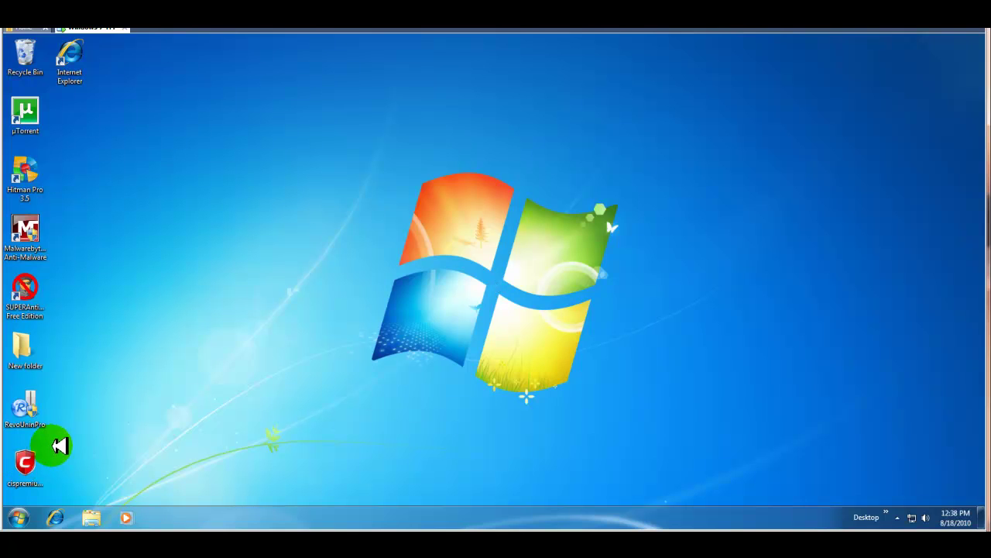
Step: Check the cispremium_installer_x86 properties (47.5 MB COMODO Installer), then bring up its context menu again
left_click(40, 459)
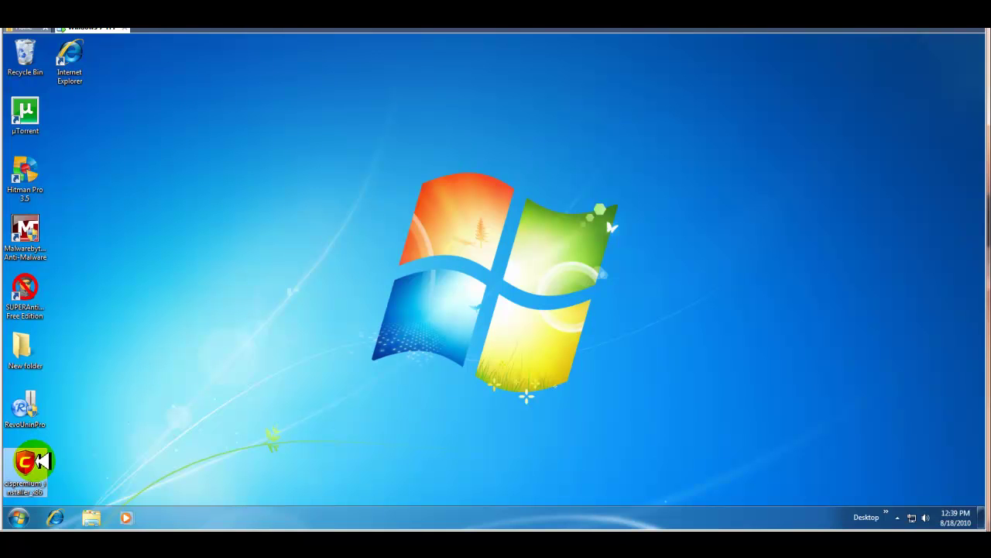
right_click(38, 462)
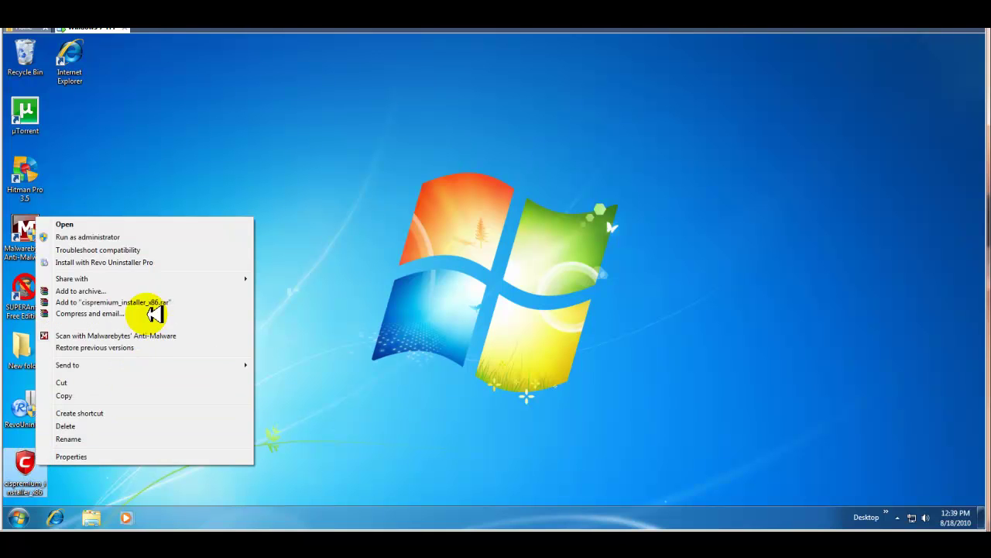
left_click(137, 455)
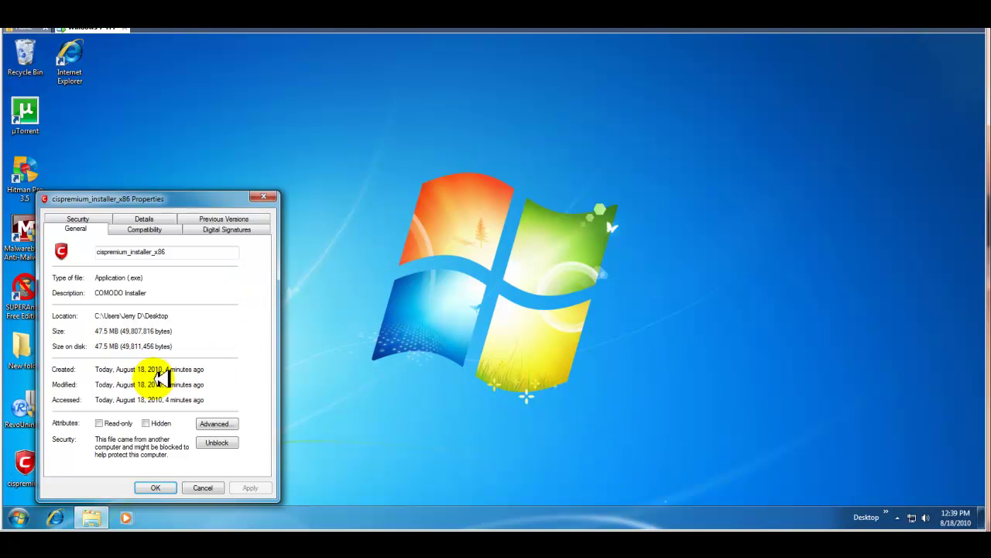
left_click(166, 196)
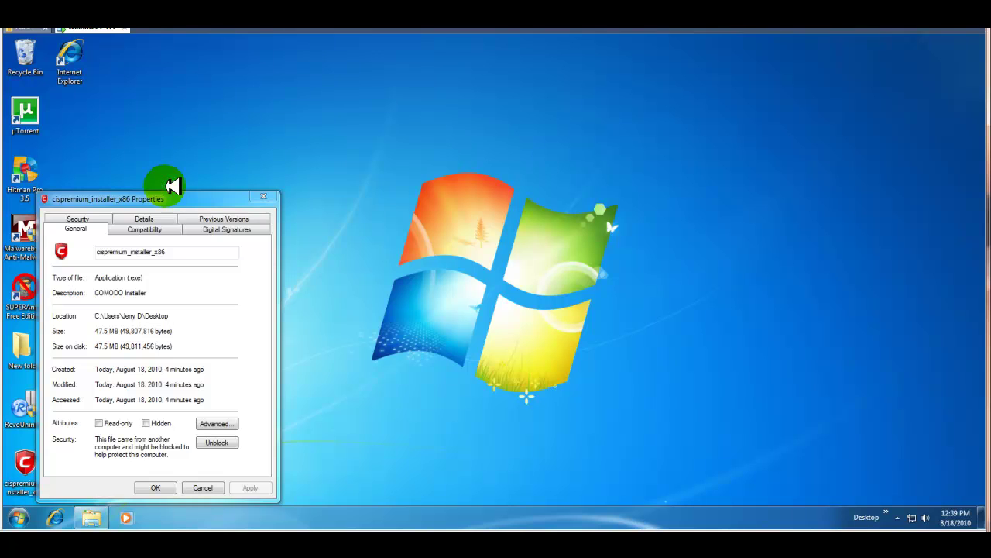
left_click_drag(167, 195, 247, 174)
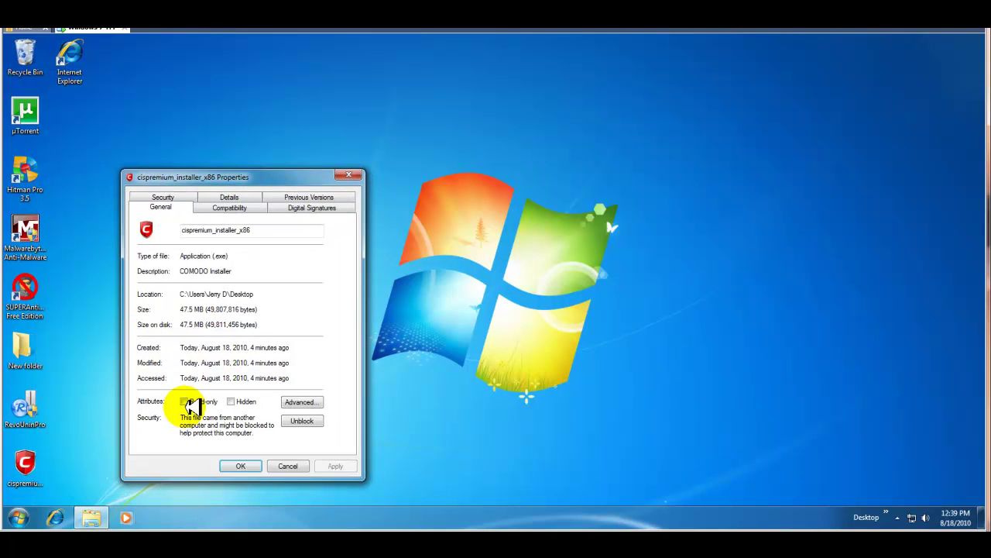
left_click(242, 467)
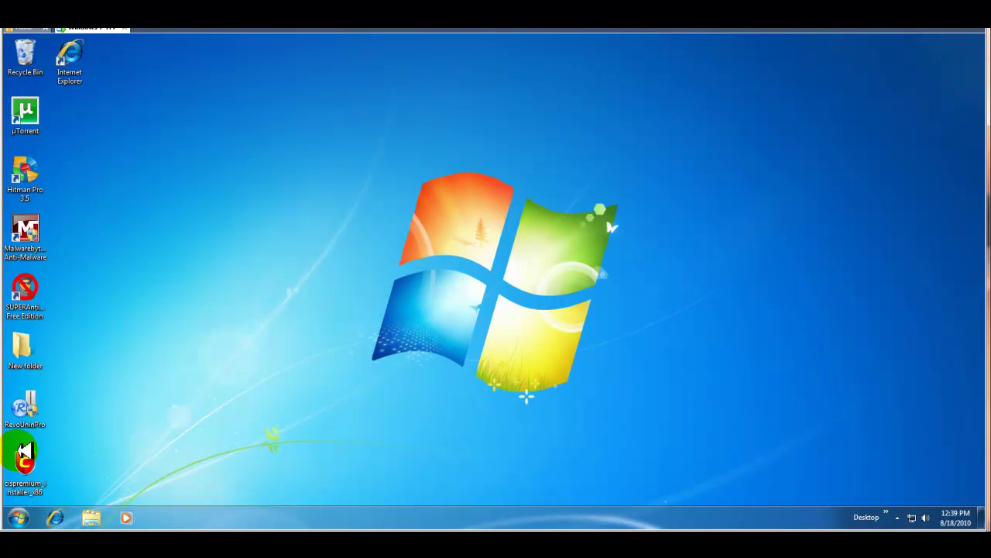
left_click(23, 463)
right_click(23, 463)
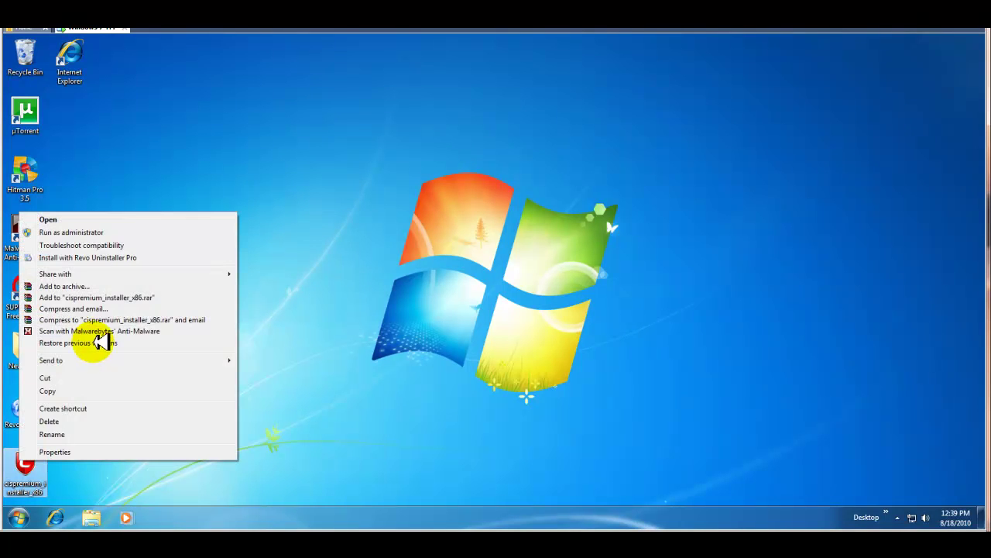
Step: Run the installer as administrator and complete the Comodo Internet Security Premium installation
left_click(134, 231)
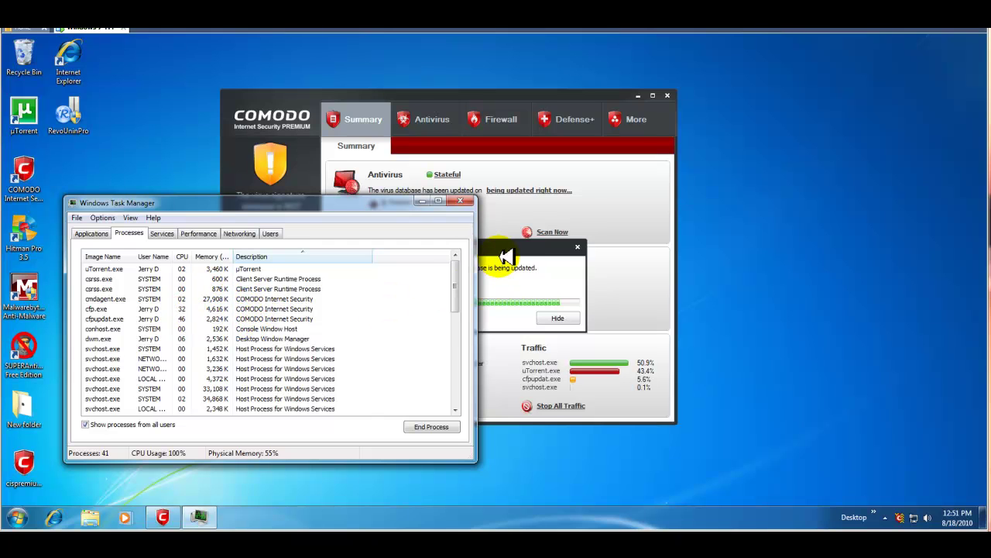
Step: Bring the Virus Database Update popup forward and wait until the database reads 8/18/2010 12:52:09 PM
left_click(518, 246)
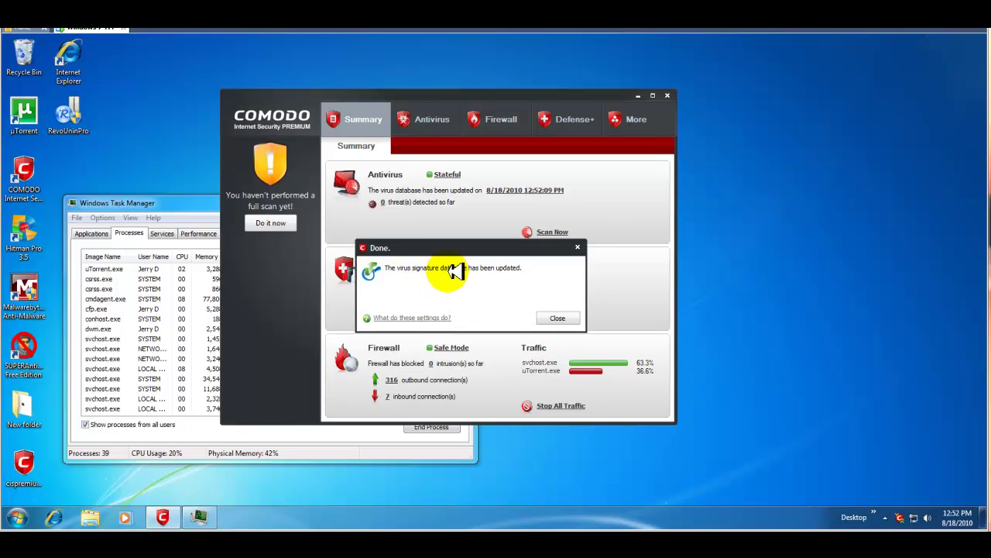
left_click(563, 319)
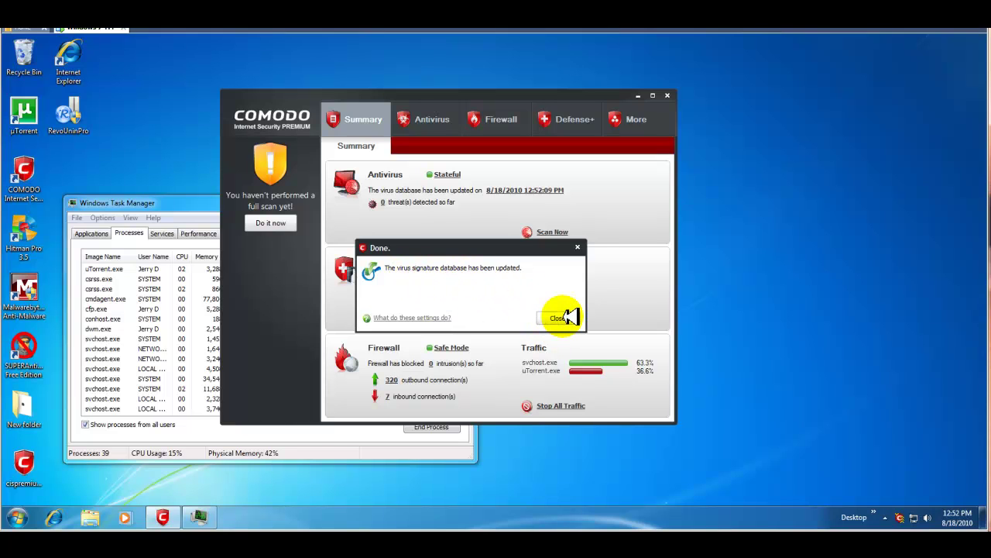
Step: Close the Done message and position the Comodo Summary window on the right beside Task Manager
left_click(566, 318)
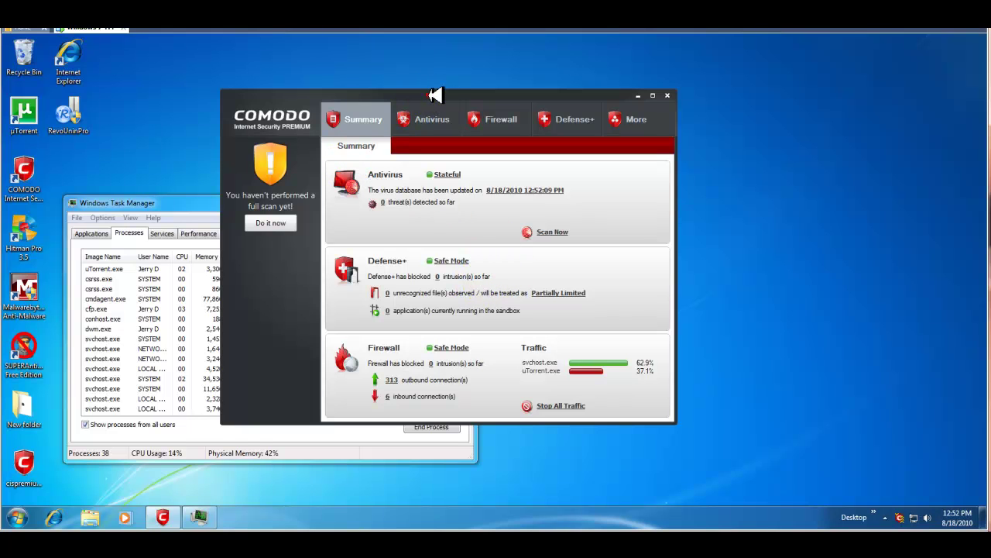
left_click_drag(435, 95, 716, 155)
left_click_drag(342, 207, 318, 209)
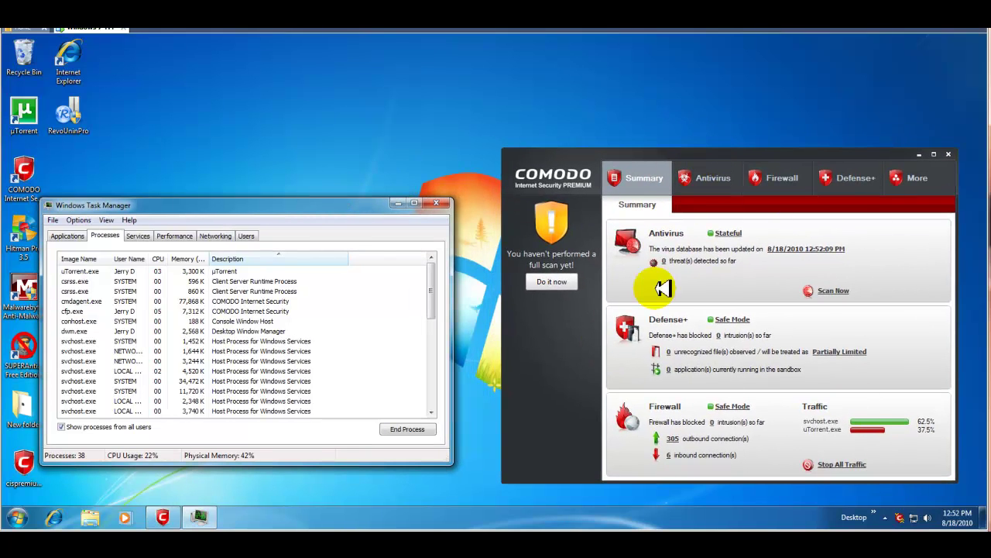
left_click(753, 149)
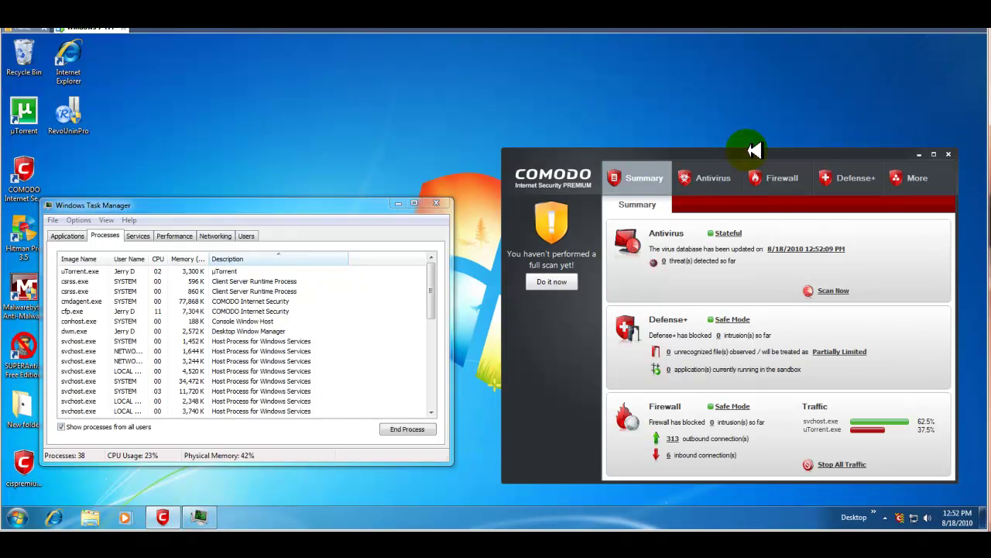
left_click_drag(763, 154, 734, 163)
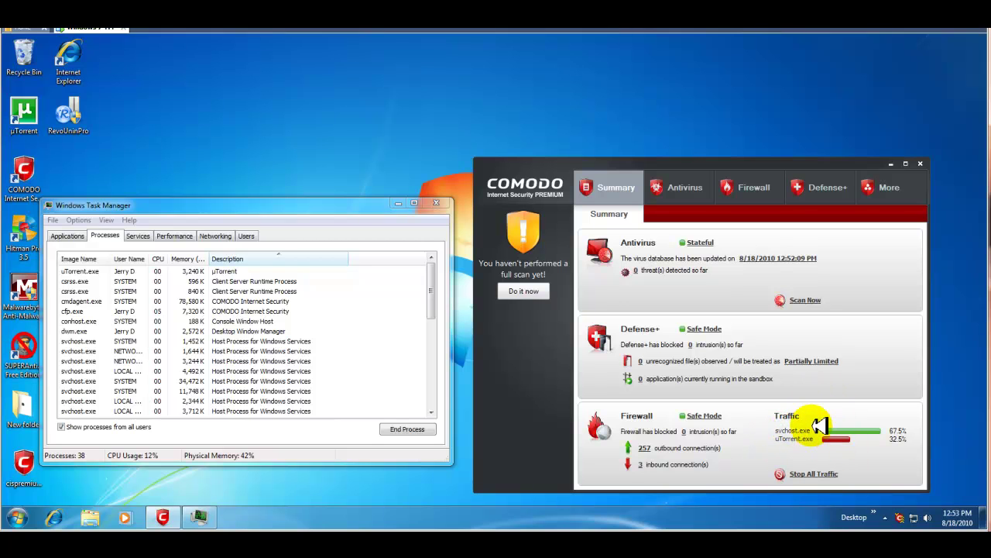
Step: Switch to the Antivirus tasks and check that Quarantined Items is empty
left_click(685, 187)
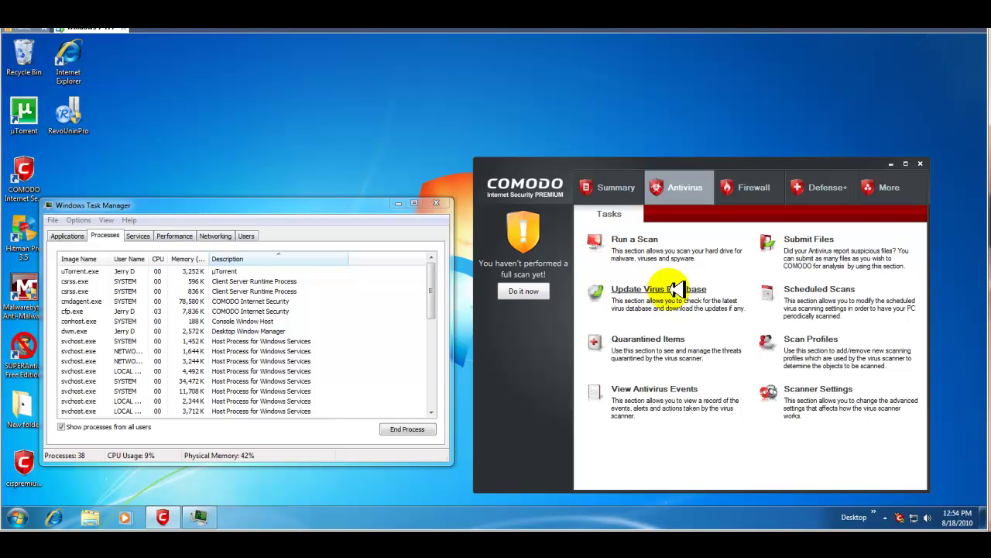
left_click(665, 338)
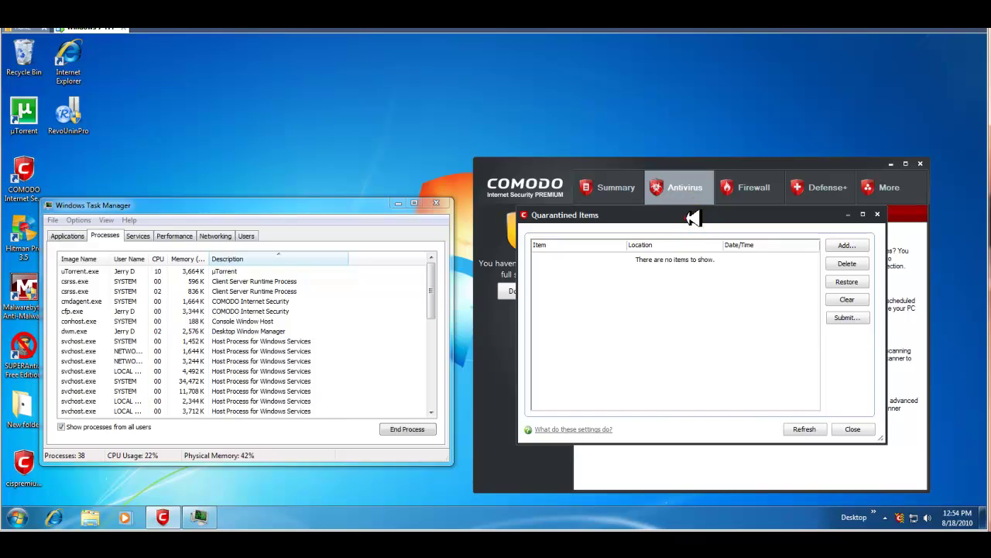
left_click_drag(692, 218, 361, 239)
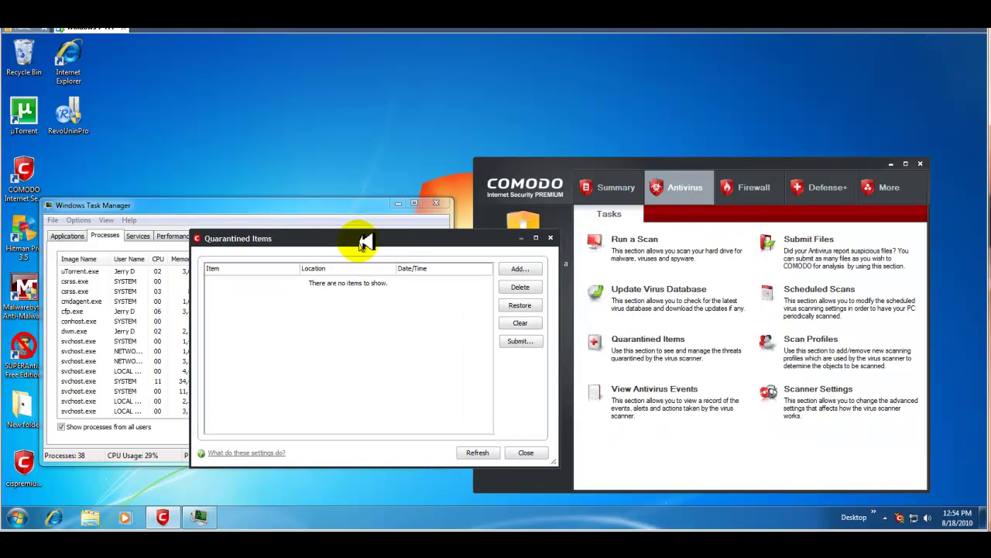
left_click(551, 238)
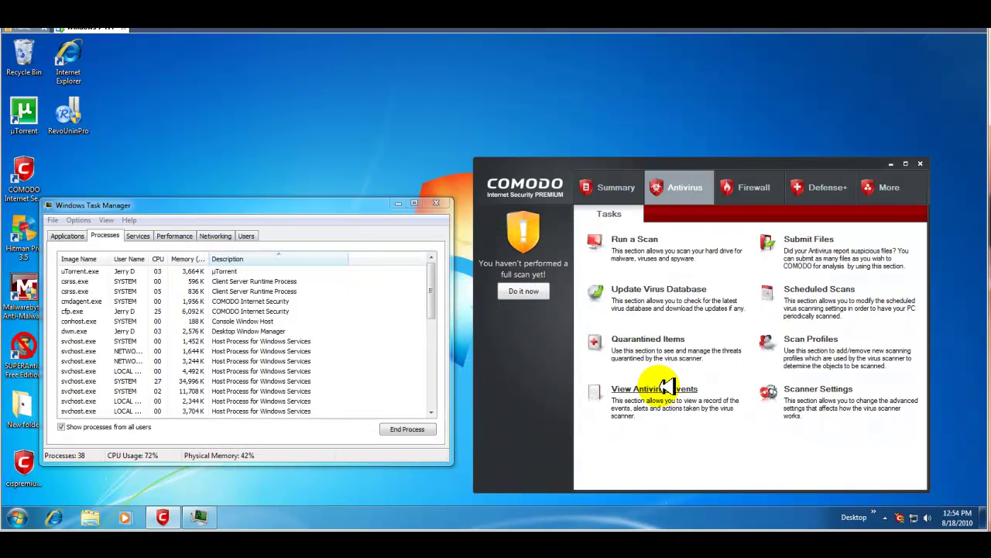
Step: Review the empty Antivirus Events log and close it
left_click(663, 388)
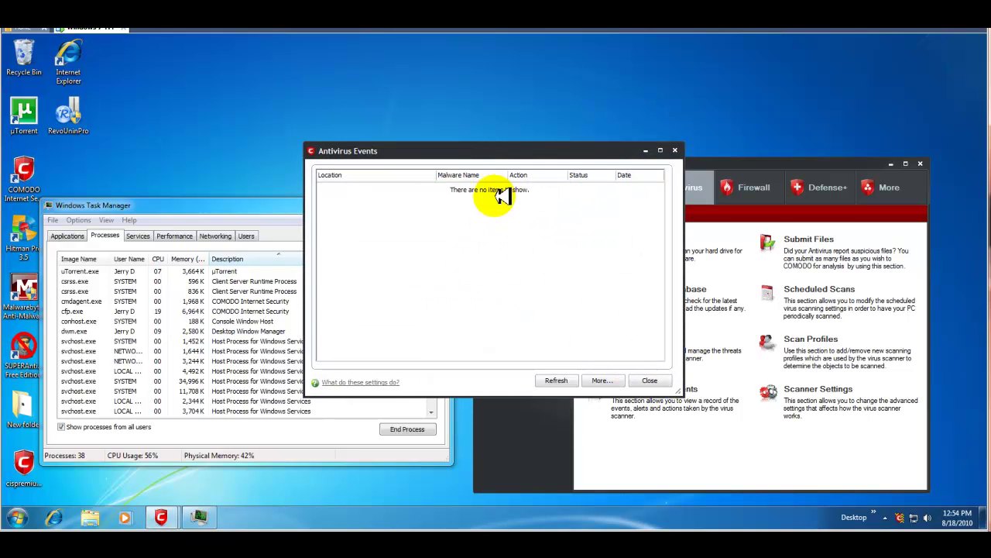
left_click_drag(537, 153, 421, 212)
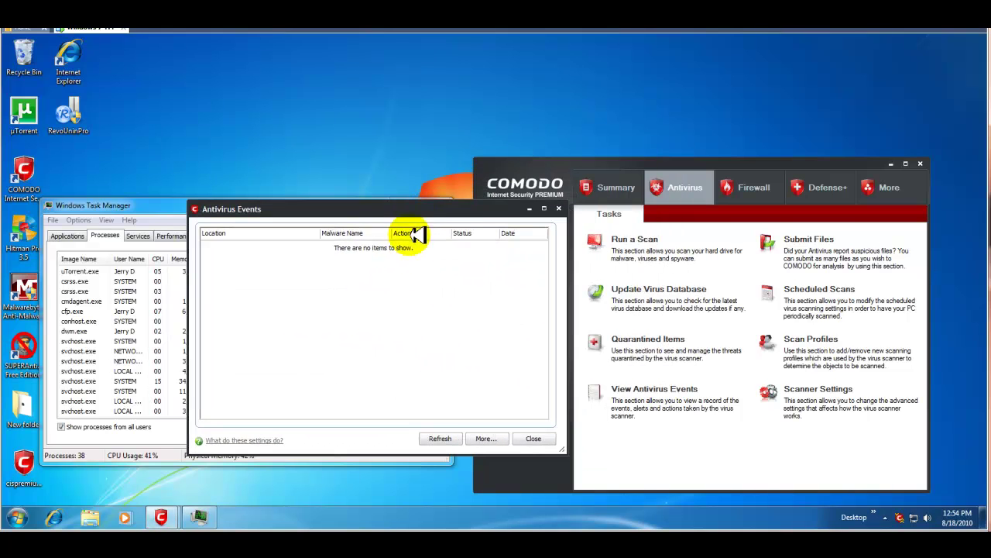
left_click_drag(491, 211, 481, 224)
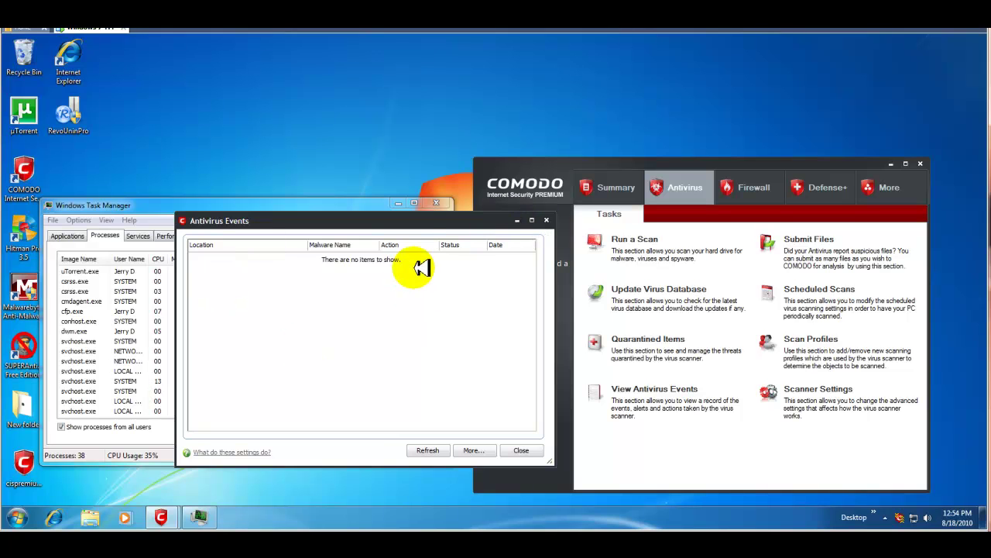
left_click(547, 221)
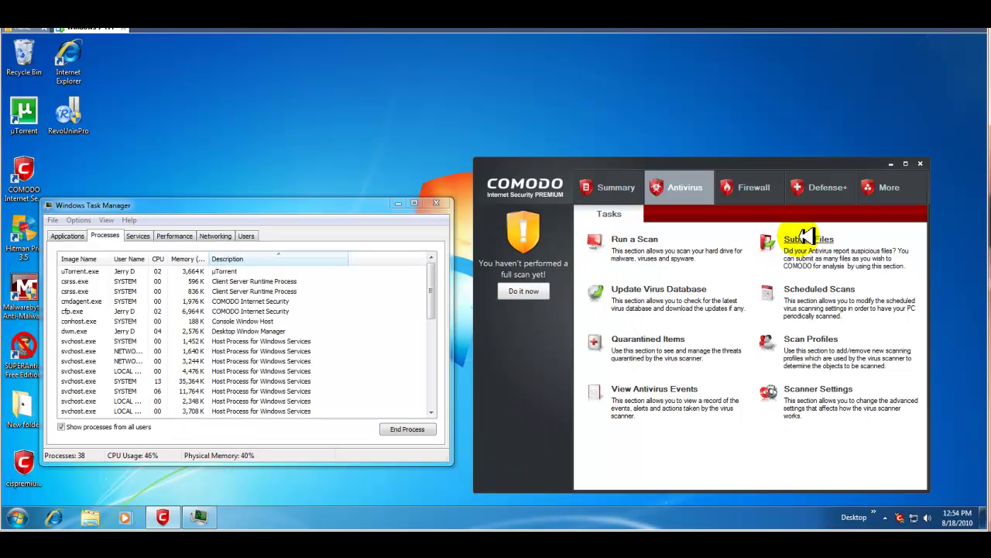
Step: Review the Weekly Virus Scanning schedule in Scheduled Scans and close without changes
left_click(822, 289)
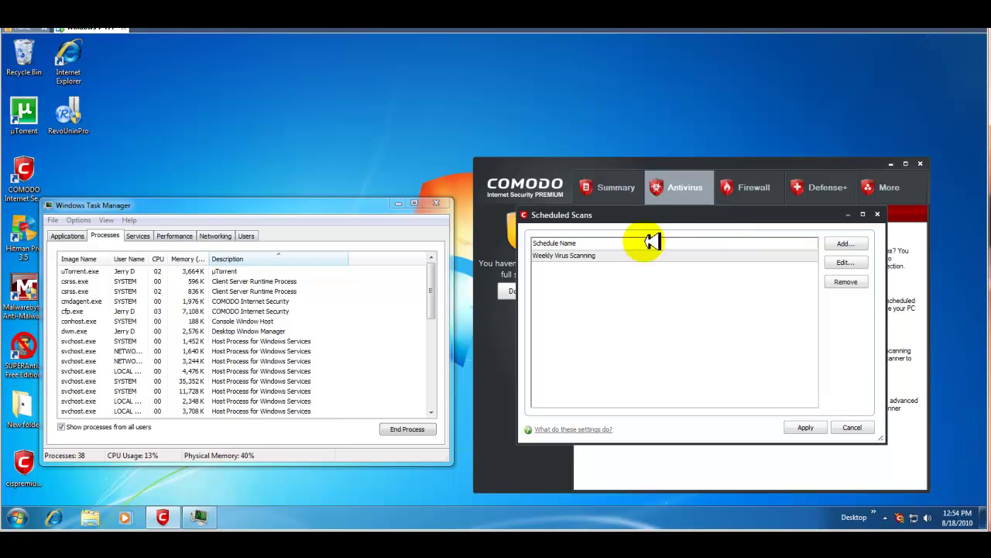
left_click(609, 257)
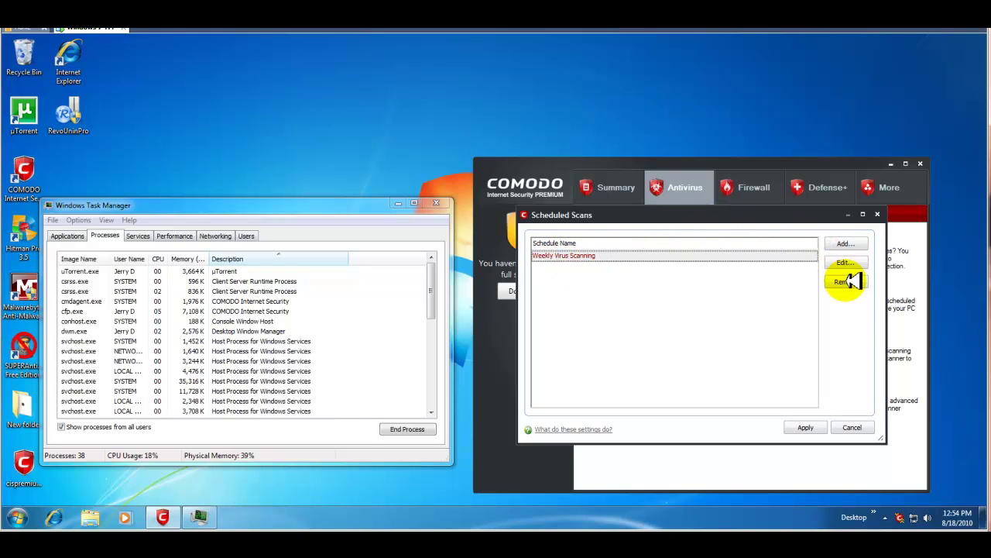
left_click_drag(769, 215, 409, 242)
left_click(497, 455)
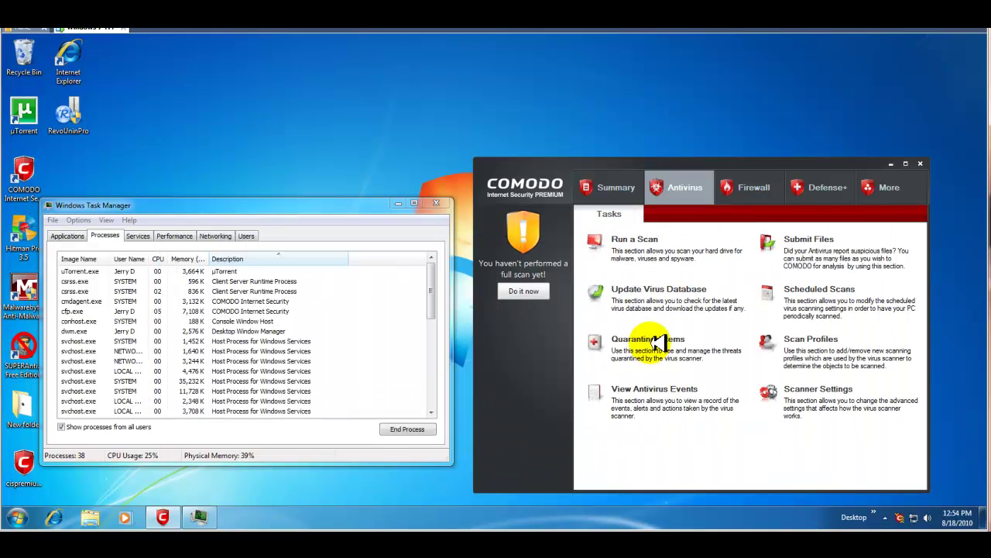
Step: Look over the Scan Profiles (Critical Areas, Spyware Scan, My Computer), sorting by name, then close
left_click(813, 341)
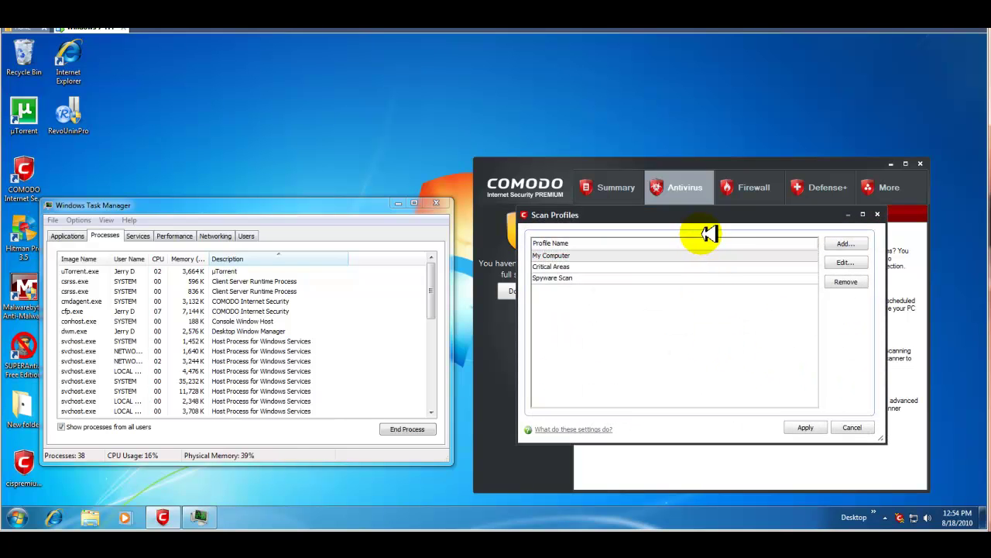
left_click_drag(744, 216, 514, 285)
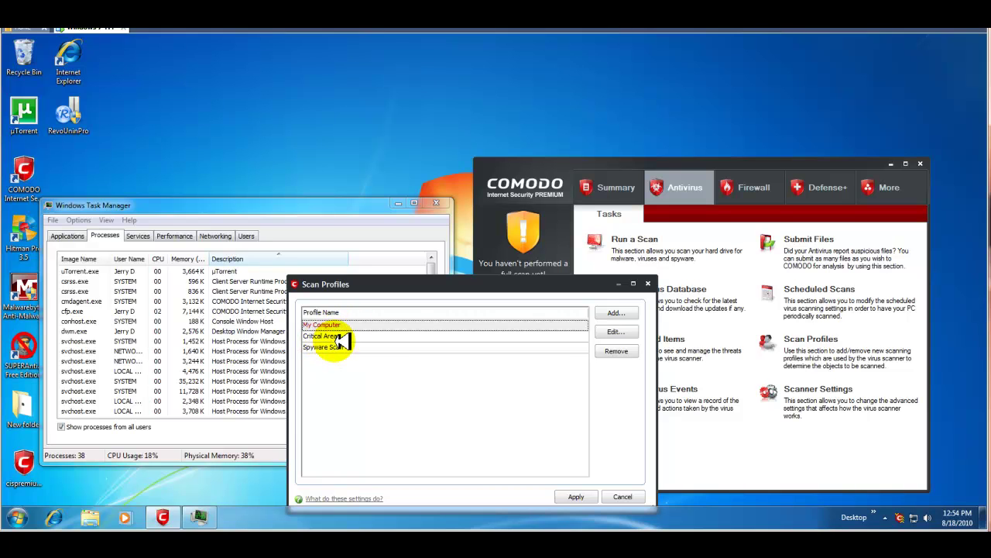
left_click(357, 335)
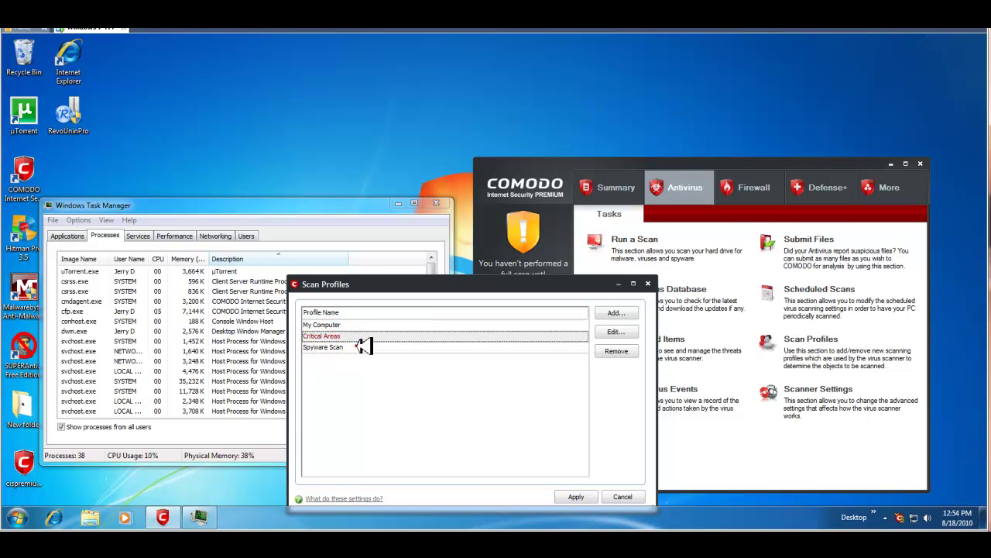
left_click(364, 346)
left_click(371, 312)
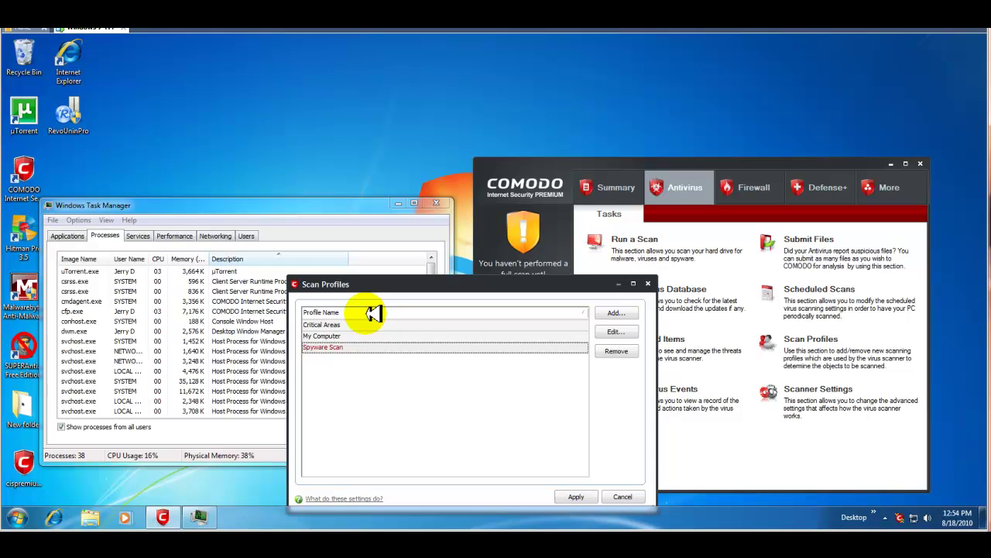
left_click(374, 312)
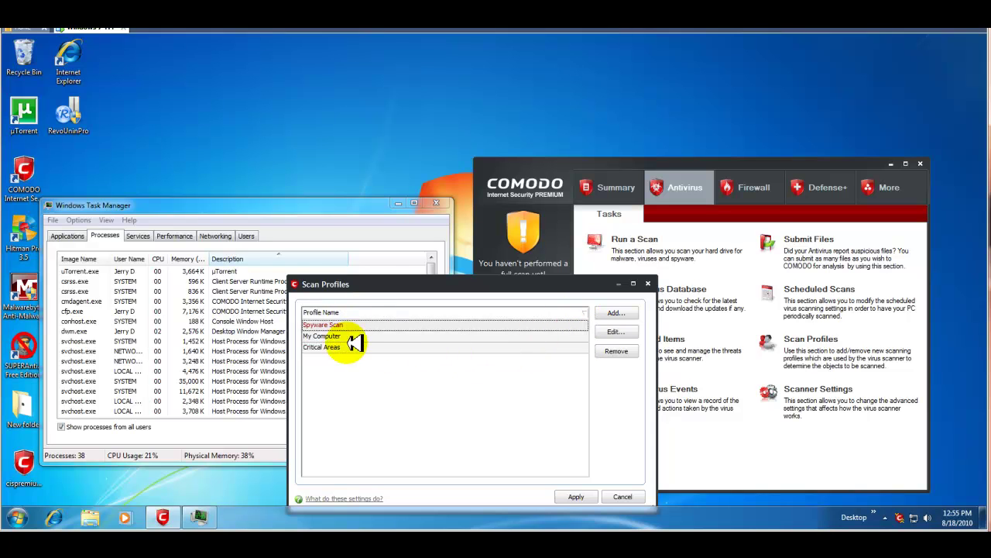
left_click(649, 284)
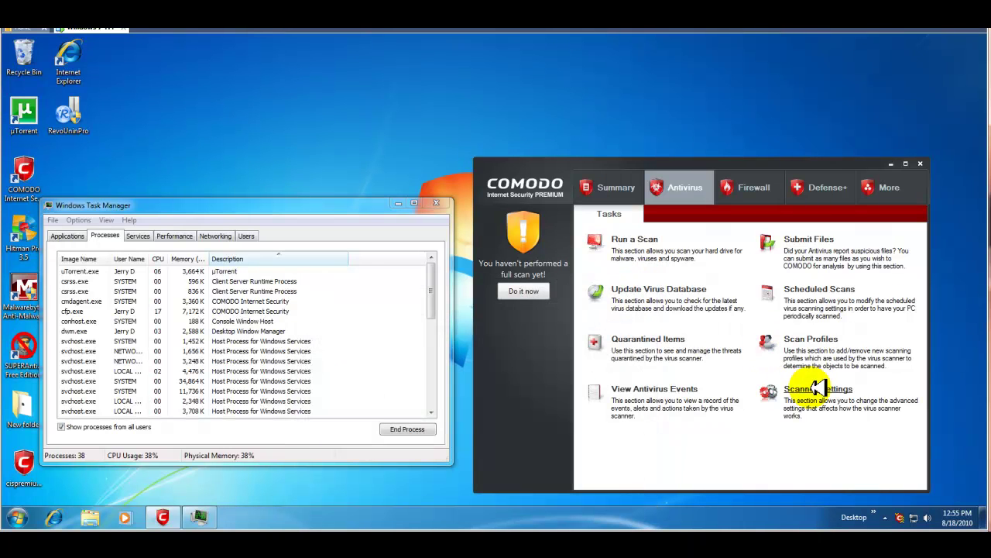
Step: In Scanner Settings, set Real Time Scanning heuristics to Medium and change the alert time from 120 to 30 seconds
left_click(813, 388)
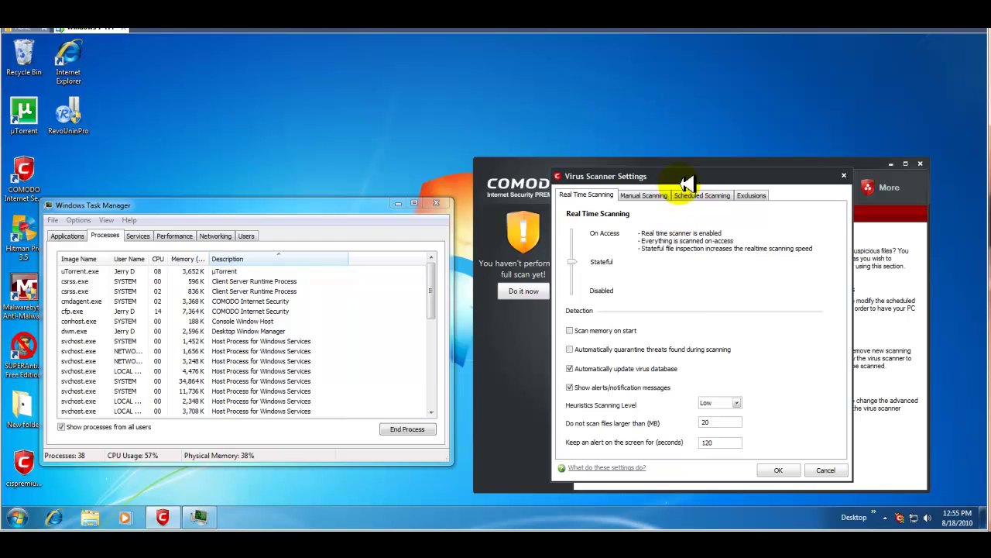
left_click_drag(618, 177, 307, 201)
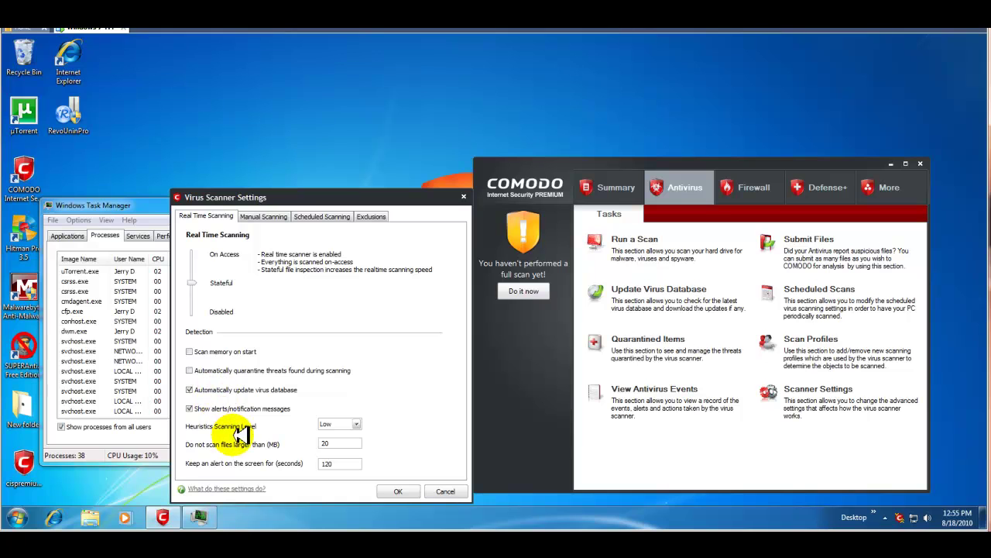
left_click(358, 425)
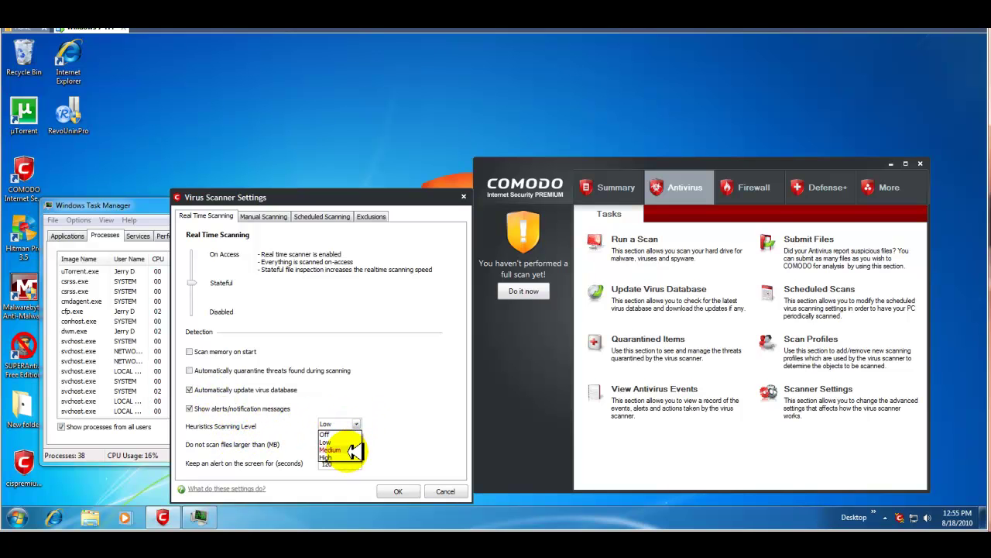
left_click(332, 450)
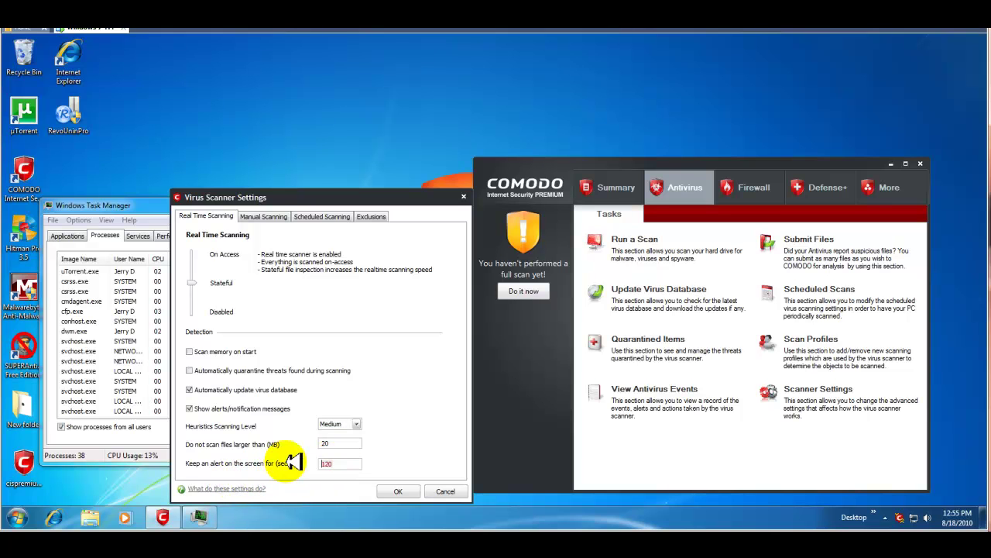
left_click(350, 463)
type("30")
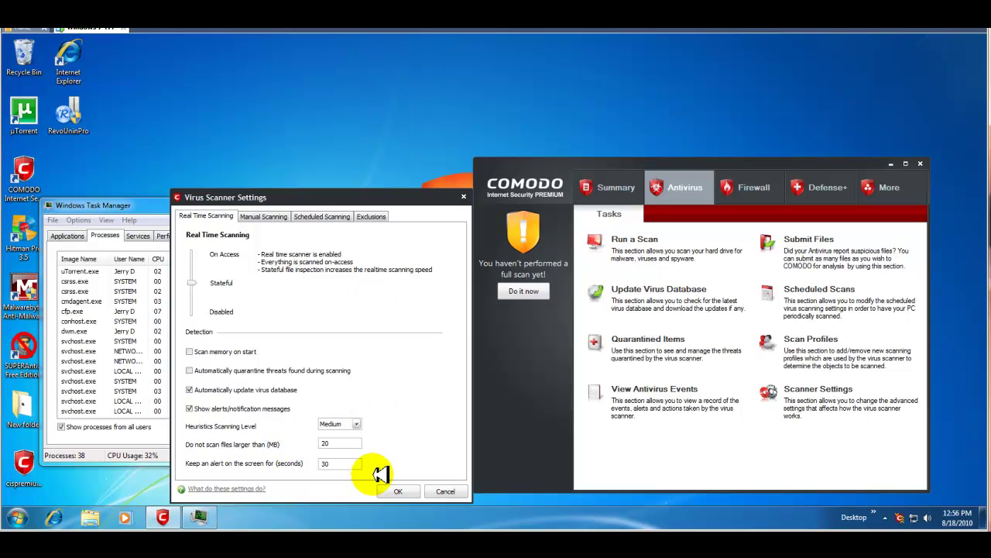
Step: Enable cloud scanning and Medium heuristics for Scheduled Scanning, review Exclusions, and save with OK
left_click(279, 216)
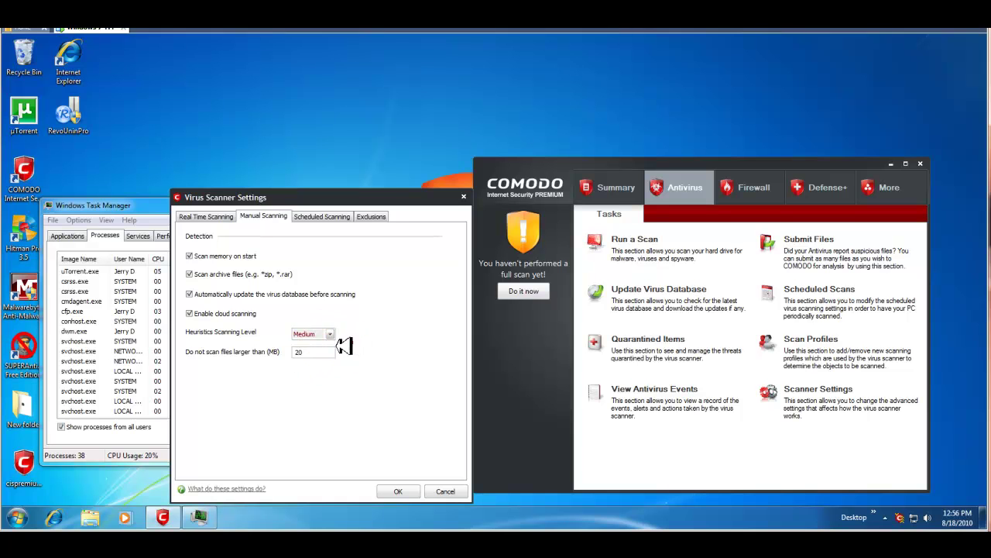
left_click(326, 225)
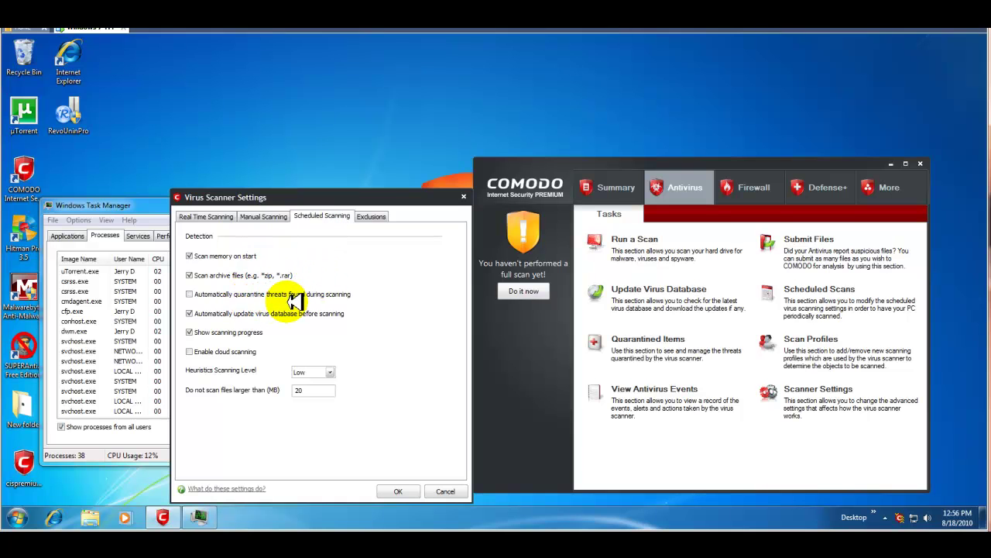
left_click(234, 354)
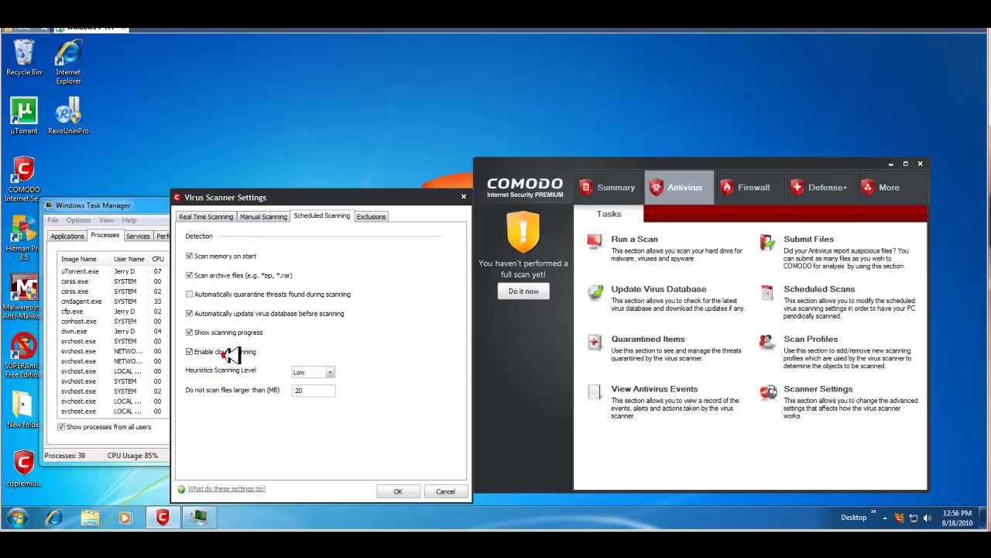
left_click(331, 372)
left_click(326, 401)
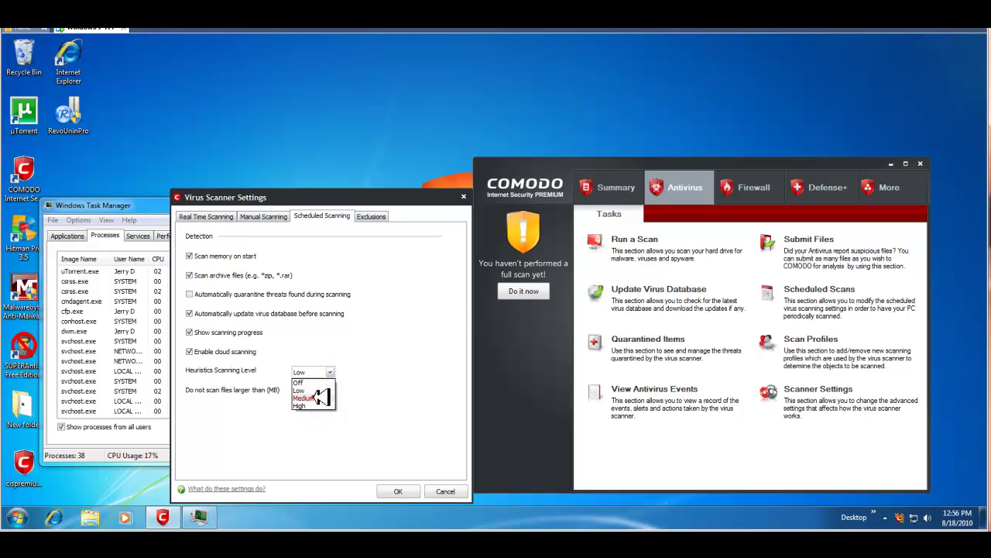
left_click(371, 216)
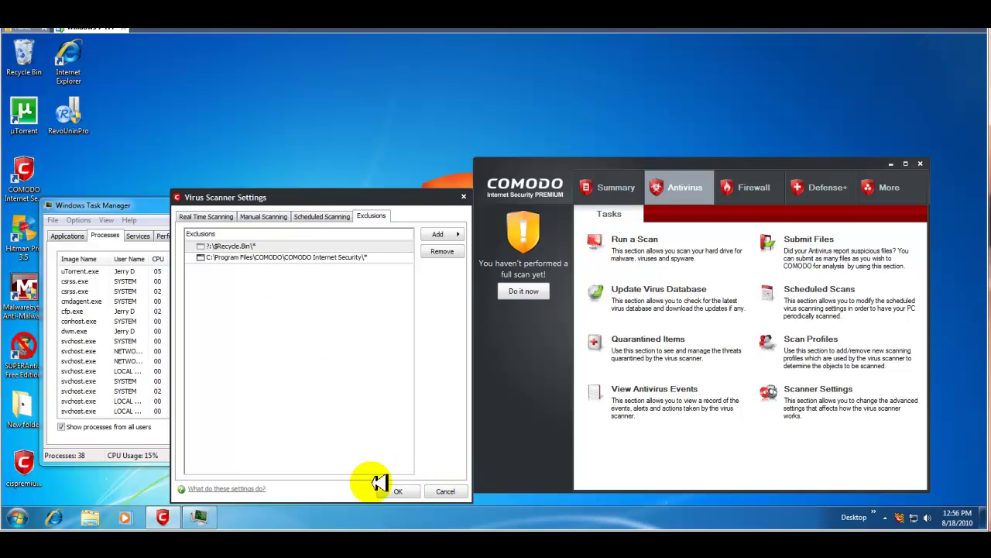
left_click(398, 488)
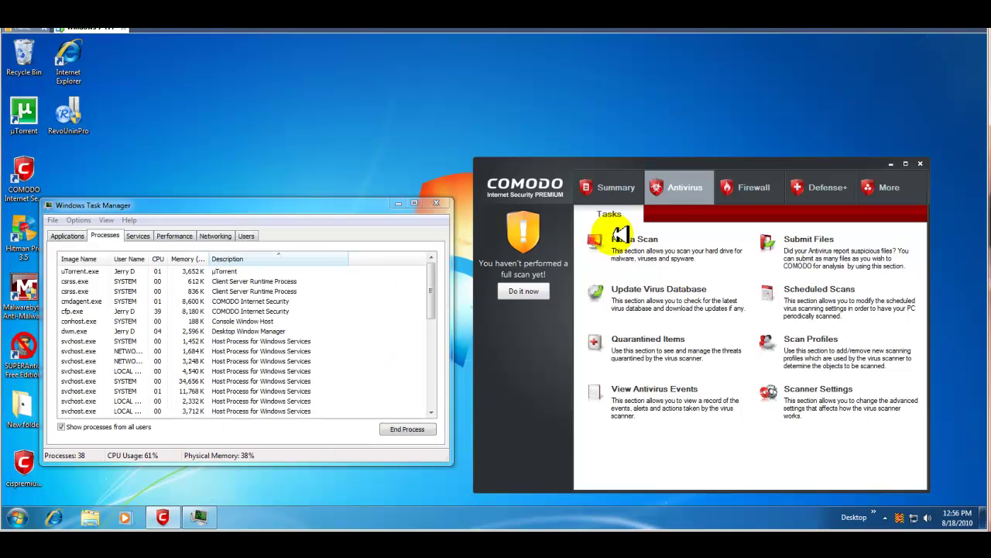
Step: Look over the Firewall tasks, then switch to the Defense+ tasks
left_click(755, 187)
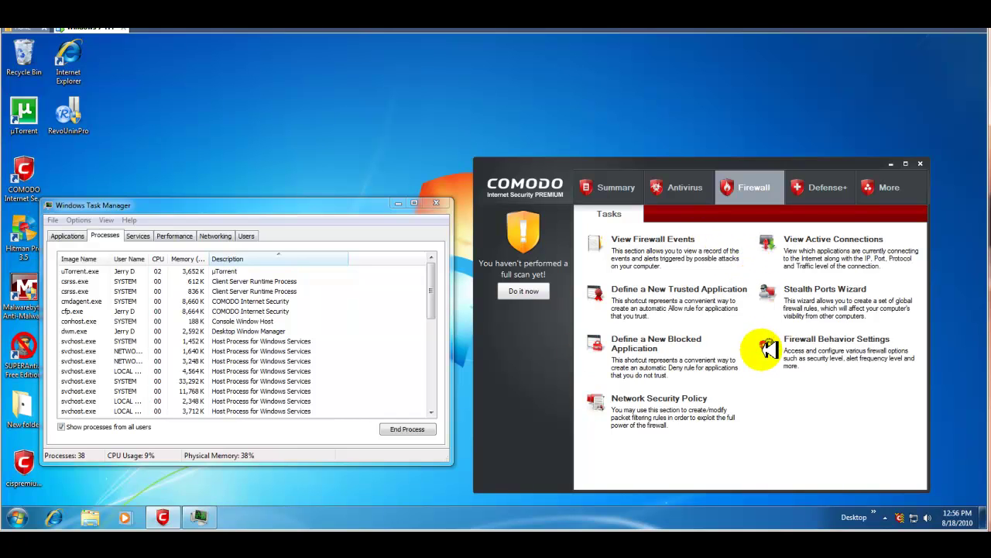
left_click(823, 192)
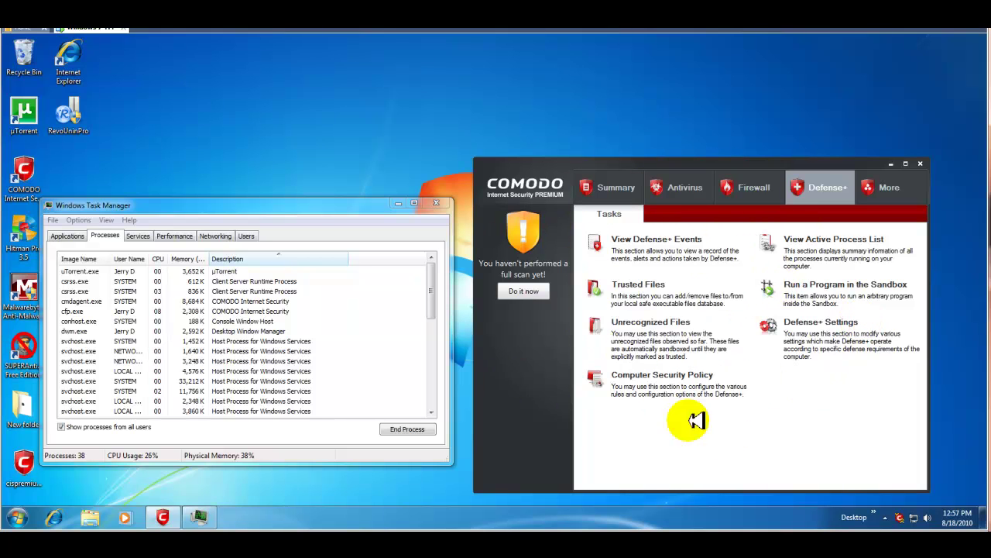
Step: Review and close the Defense+ Events log and the empty Trusted Files list
left_click(667, 240)
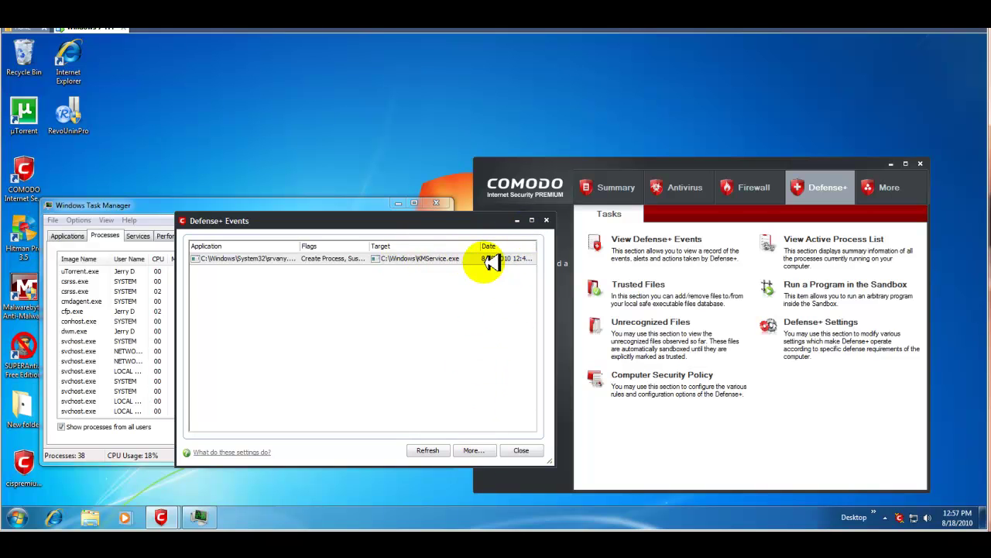
left_click(547, 221)
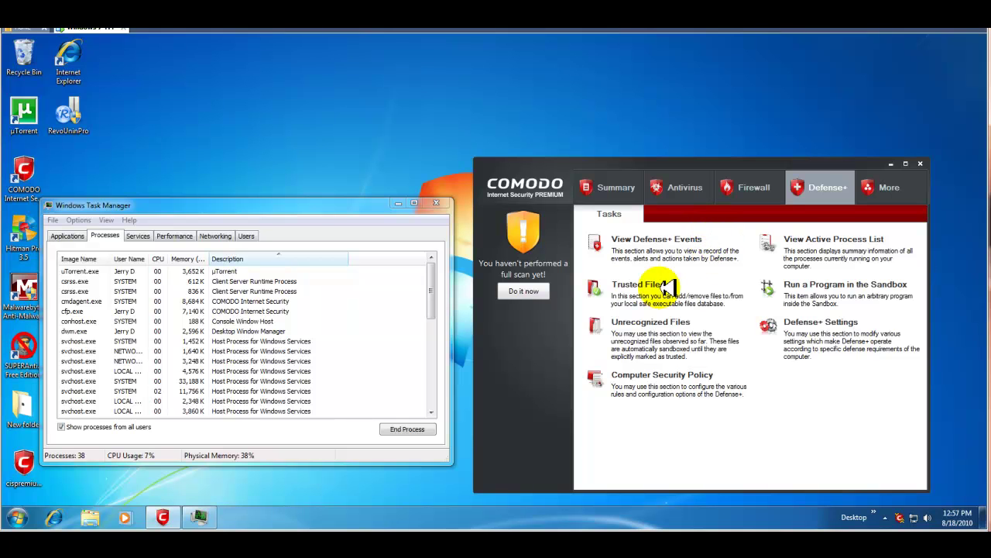
left_click(631, 286)
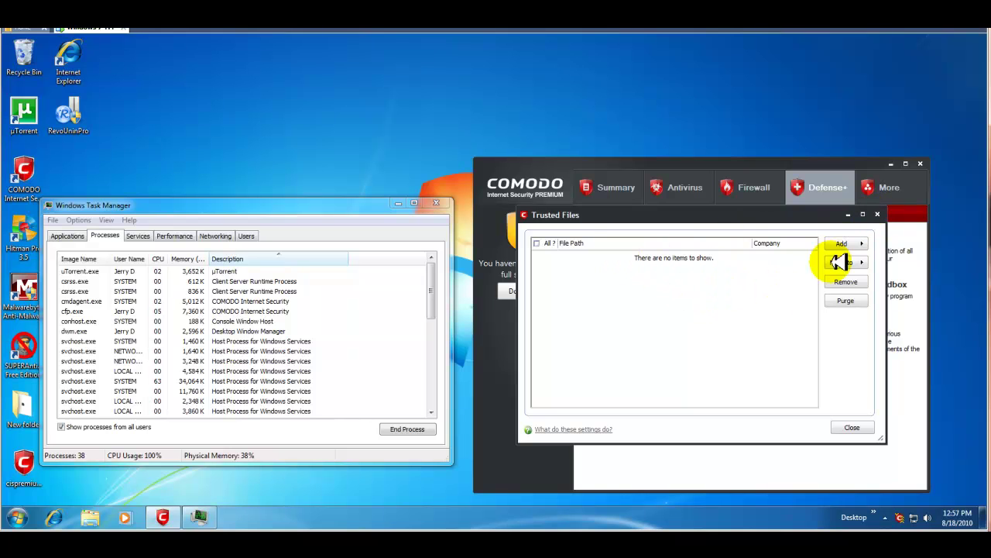
left_click(877, 214)
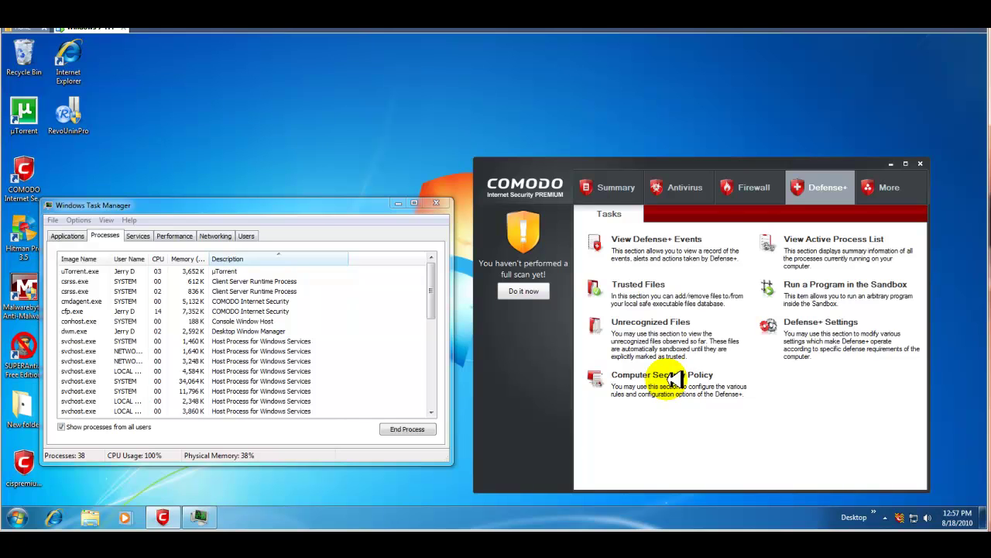
Step: Review the Active Process List, all Trusted except a Suspicious KMService, then close it
left_click(830, 242)
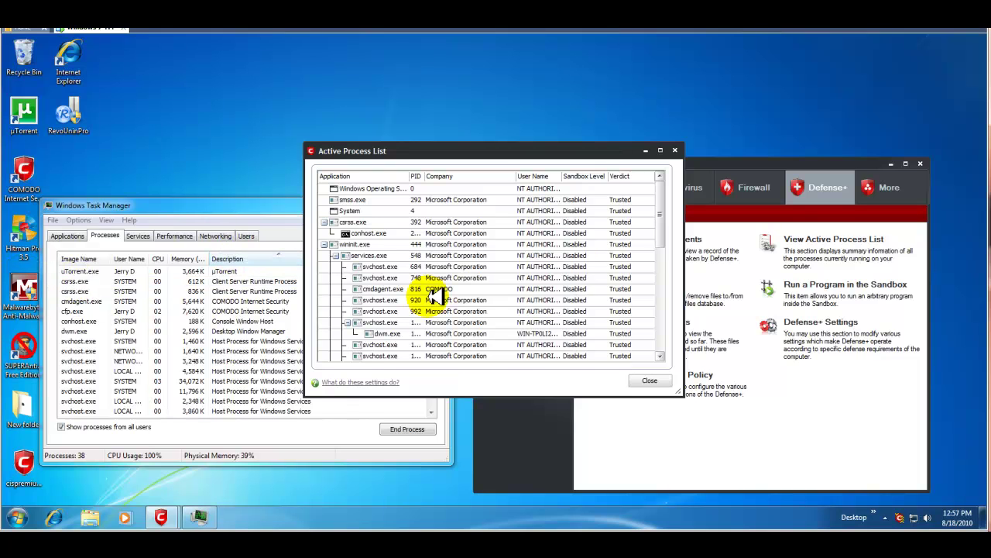
left_click_drag(659, 221, 642, 283)
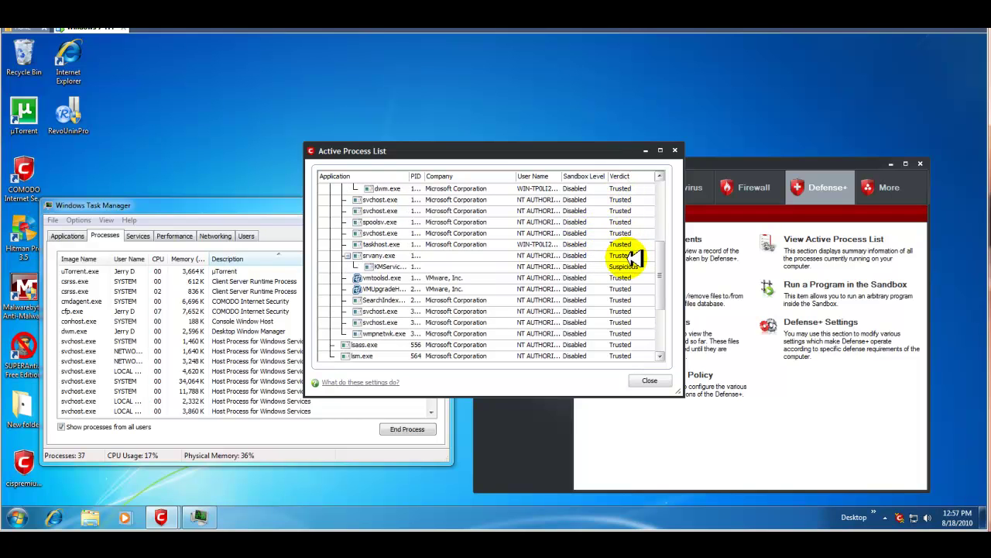
scroll(643, 257, "down", 1)
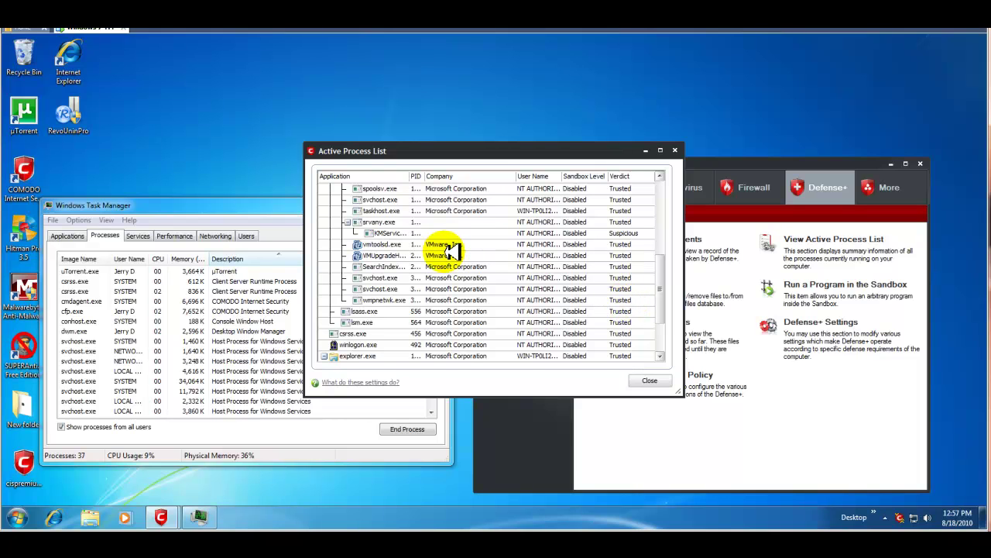
scroll(443, 253, "down", 1)
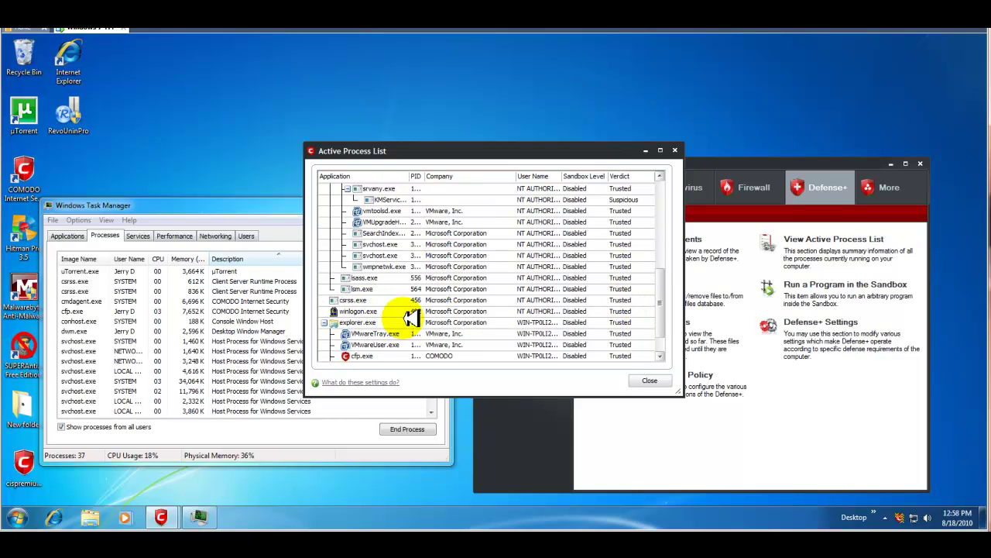
scroll(463, 299, "up", 1)
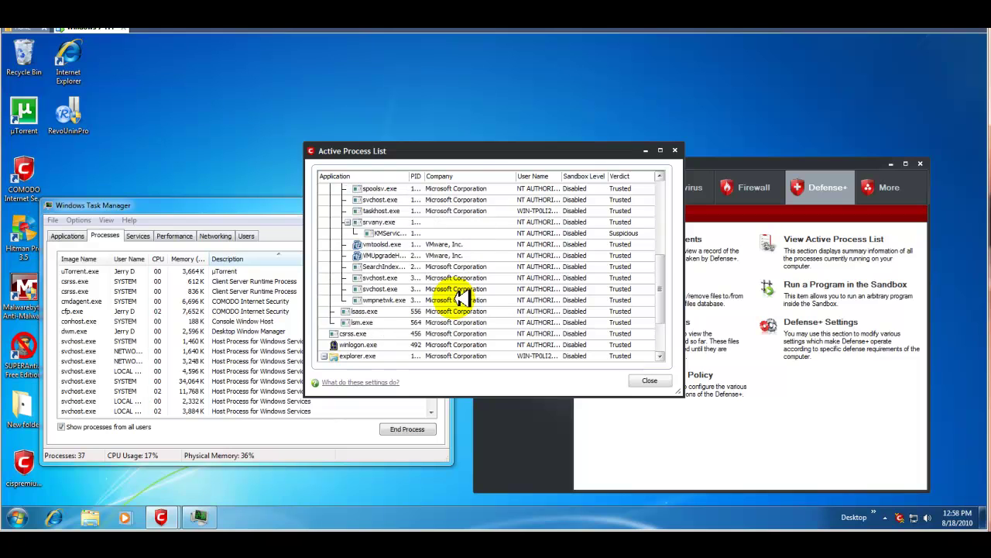
scroll(462, 299, "up", 6)
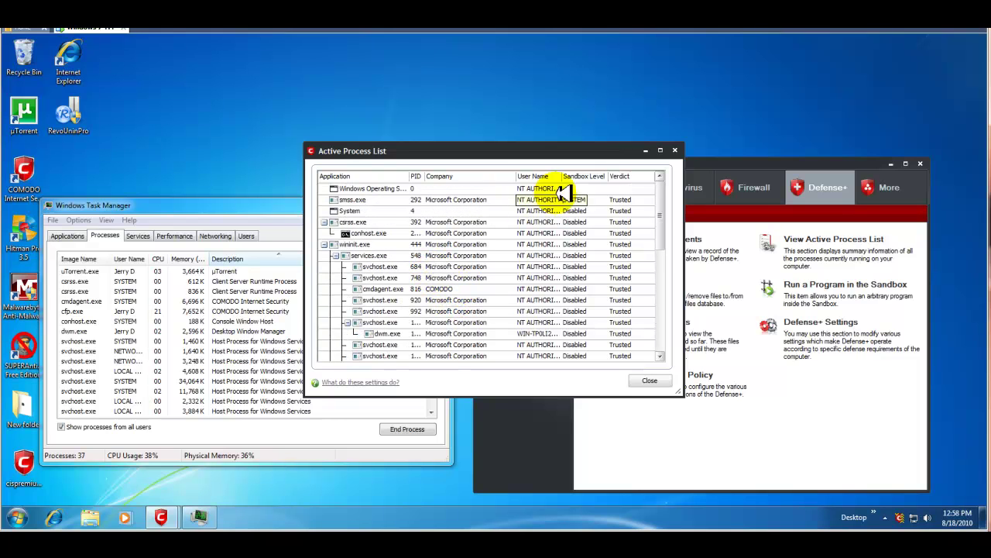
left_click(650, 381)
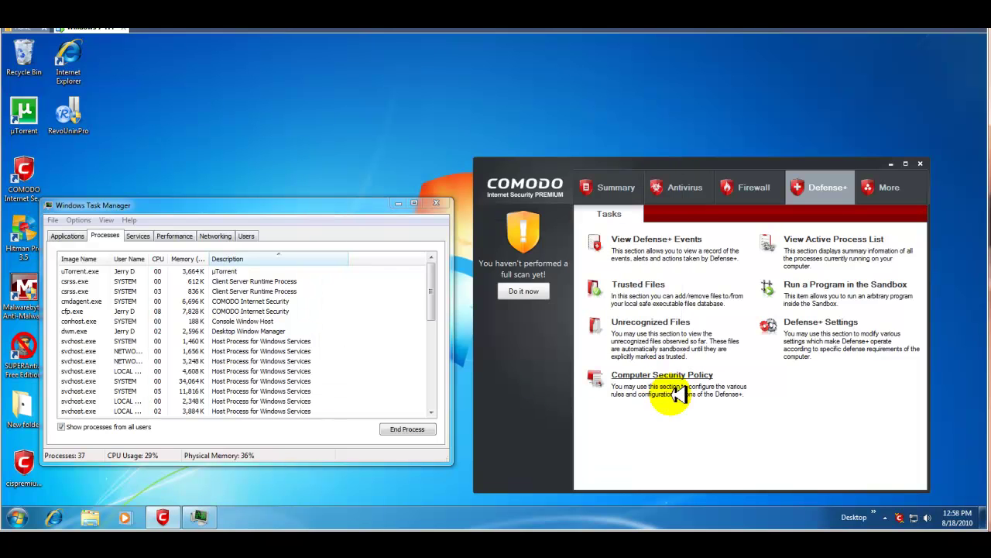
Step: Start Run a Program in the Sandbox, then cancel without choosing any program
left_click(842, 285)
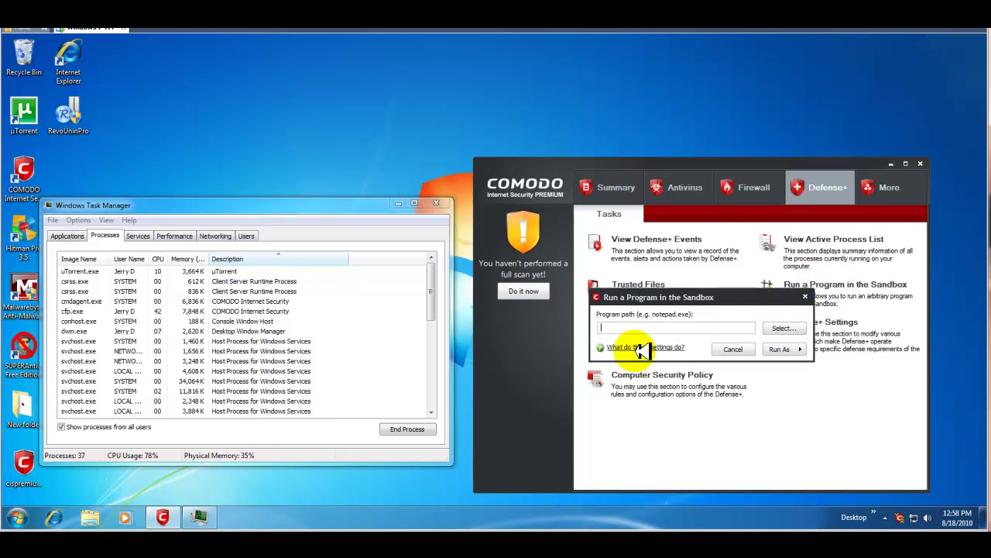
left_click_drag(697, 296, 567, 382)
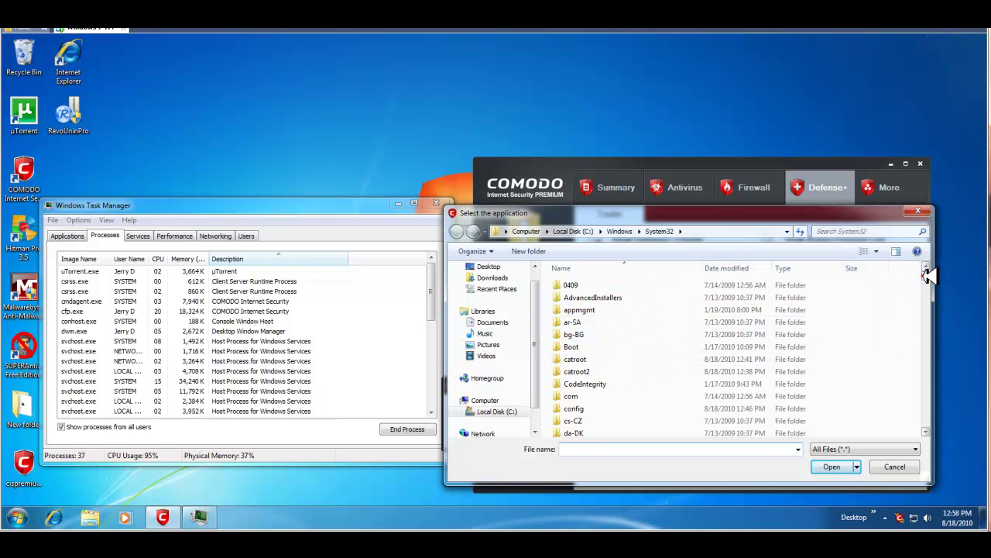
mouse_move(928, 275)
left_mouse_down()
mouse_move(925, 290)
mouse_move(926, 261)
left_mouse_up()
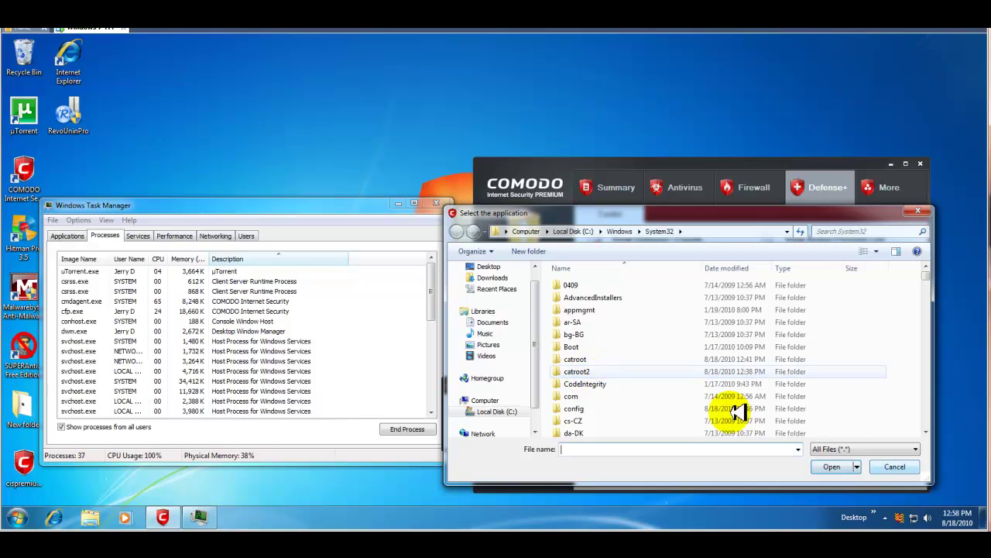
left_click(908, 464)
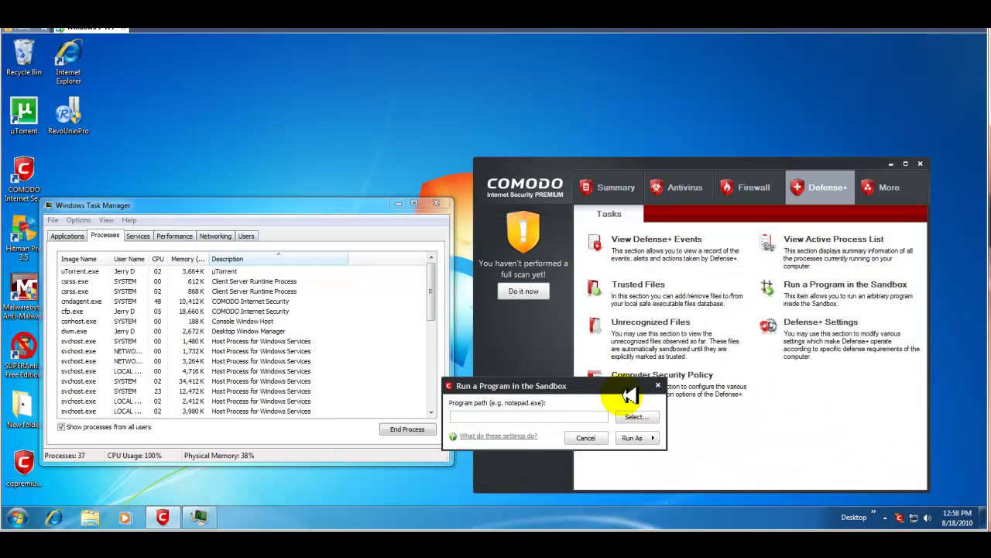
left_click(659, 385)
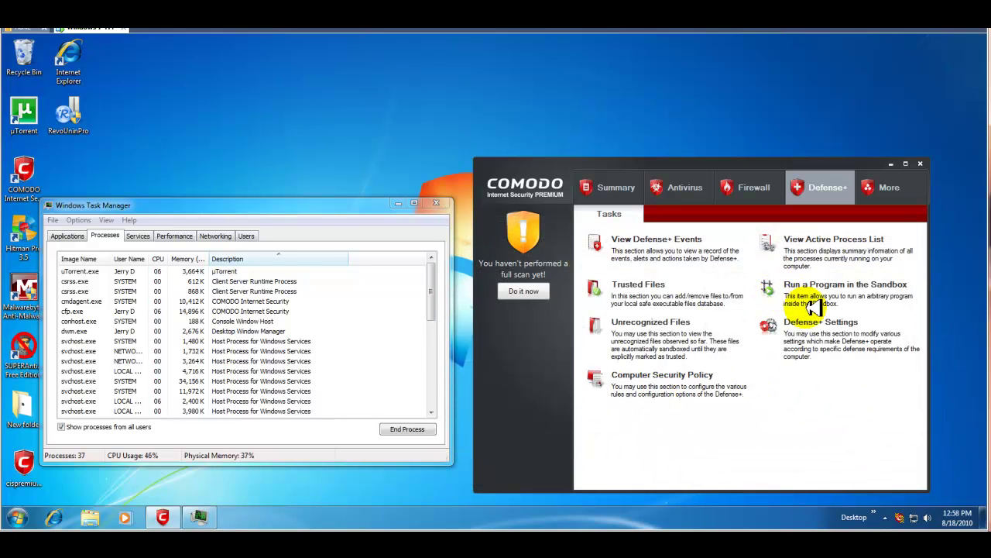
Step: Open Defense+ Settings, keep Safe Mode, and set the on-screen alert time to 30 seconds
left_click(784, 324)
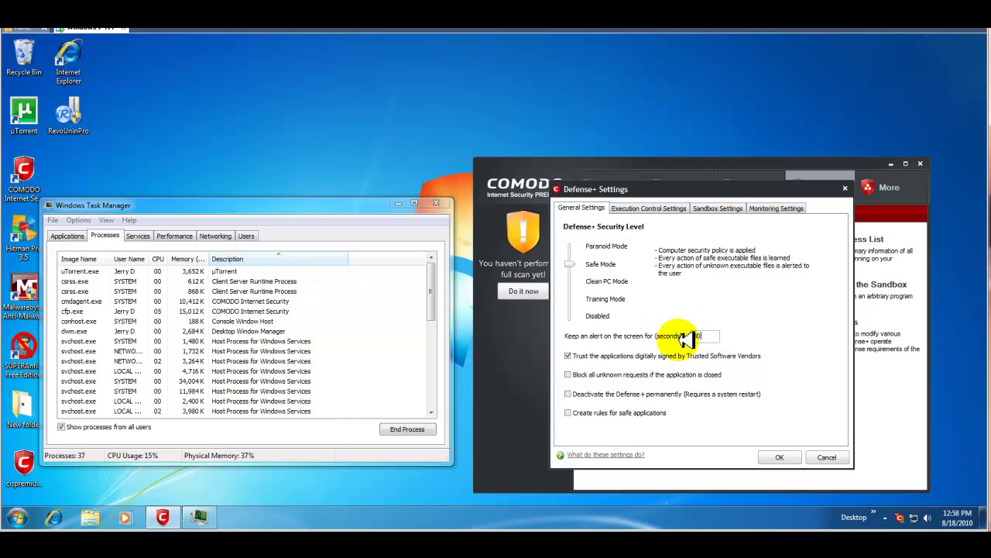
left_click(764, 324)
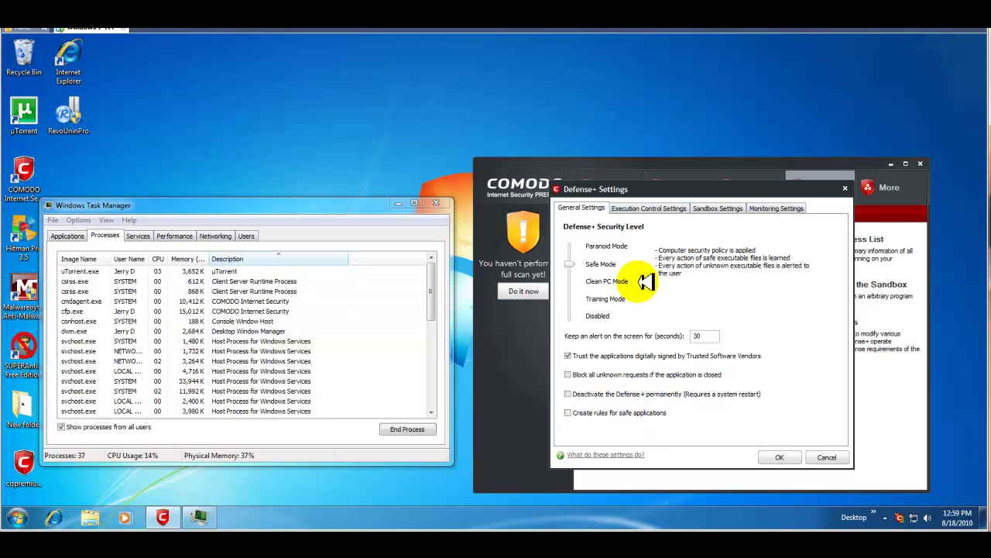
Step: Review the Execution Control, Sandbox and Monitoring settings tabs, then save and close with OK
left_click(647, 209)
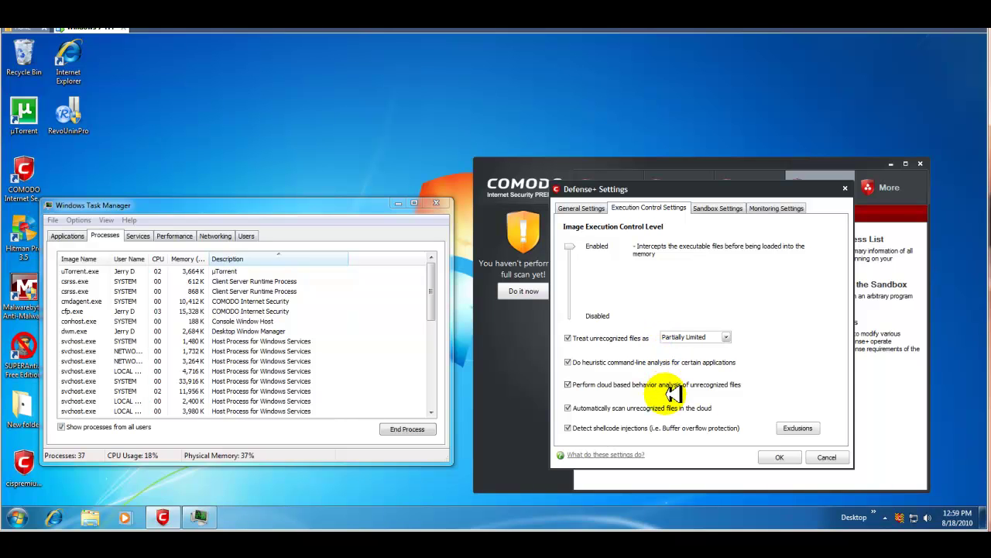
left_click(719, 207)
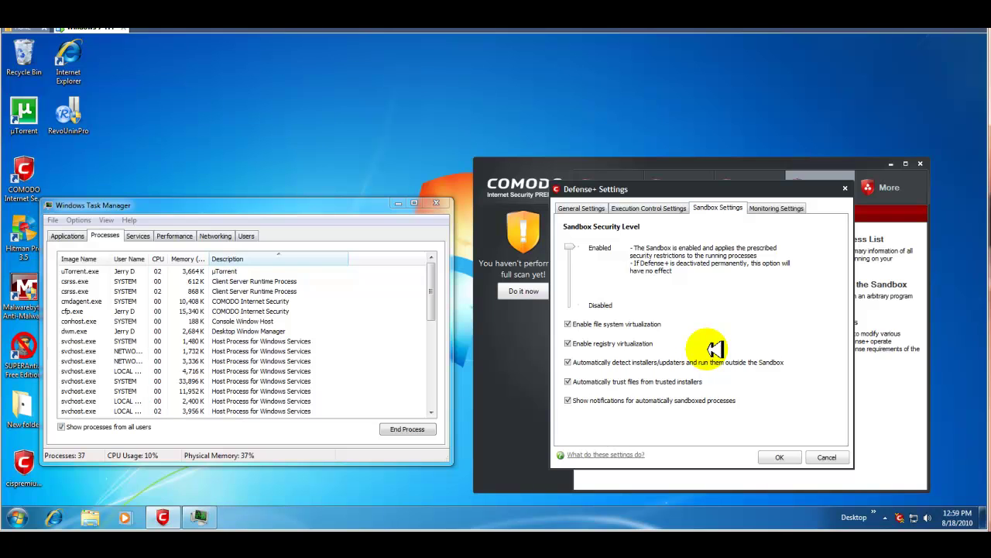
left_click(772, 209)
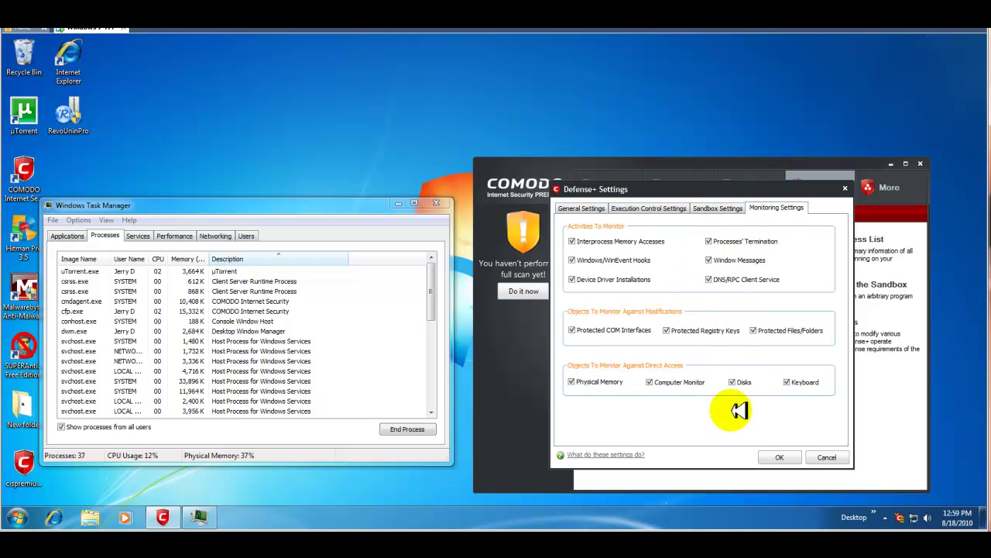
left_click(774, 457)
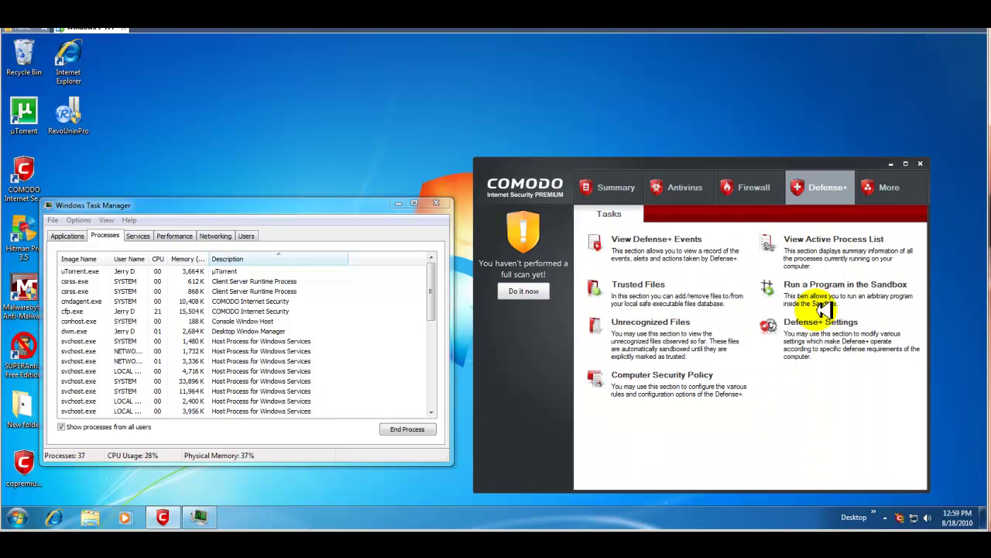
Step: In the general Preferences, turn on automatic detection of new private networks
left_click(887, 186)
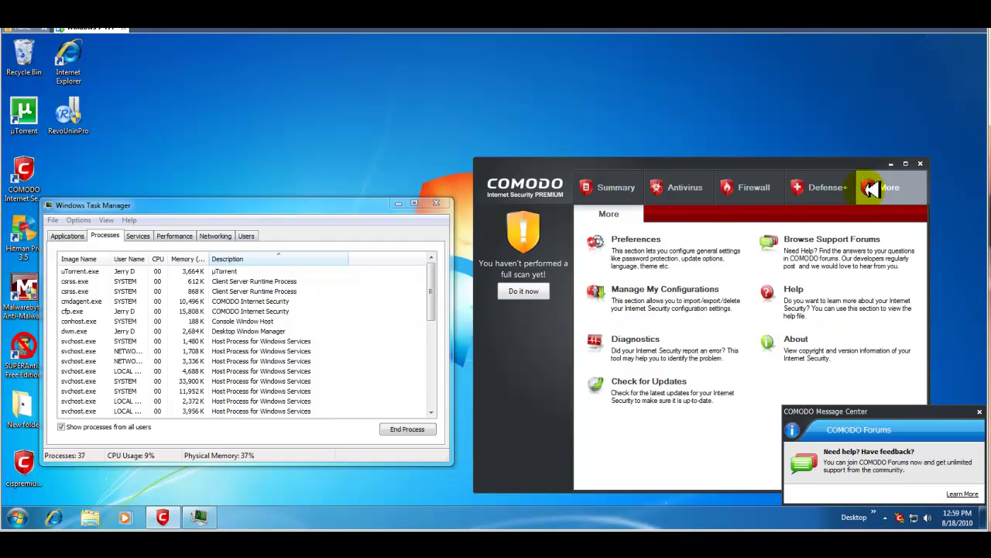
left_click(645, 240)
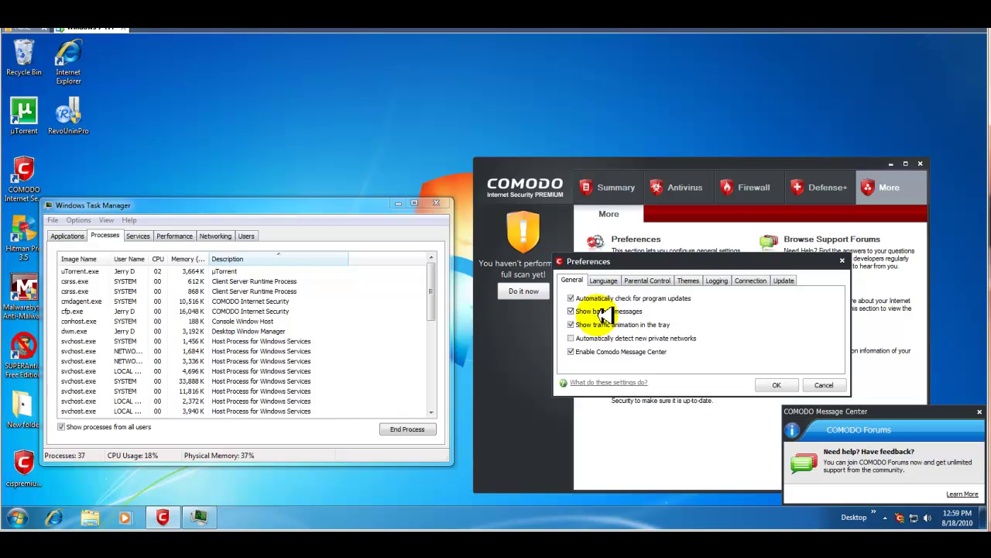
left_click(633, 340)
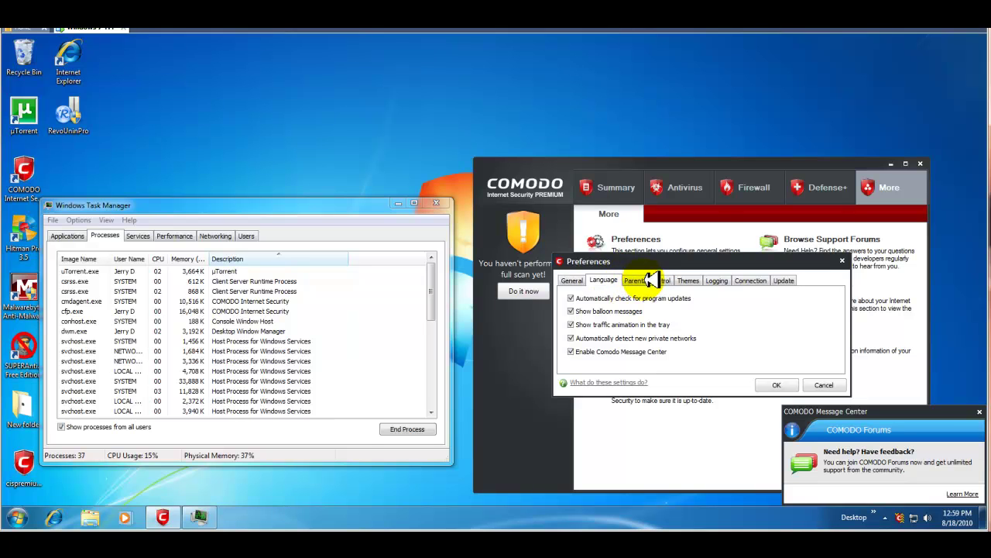
Step: Browse the Language, Parental Control, Themes, Logging, Connection and Update pages, leaving the theme unchanged, then save
left_click(603, 280)
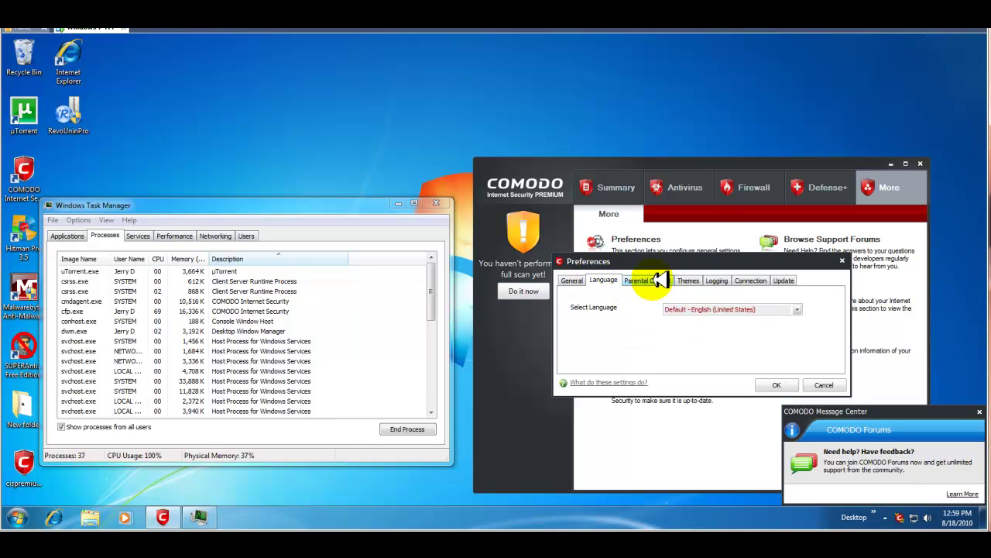
left_click(650, 281)
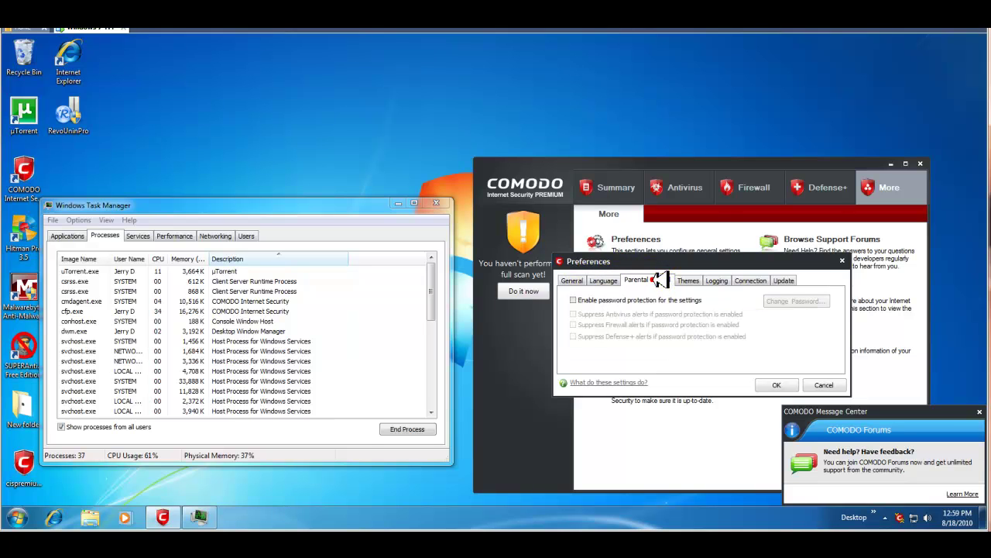
left_click(697, 279)
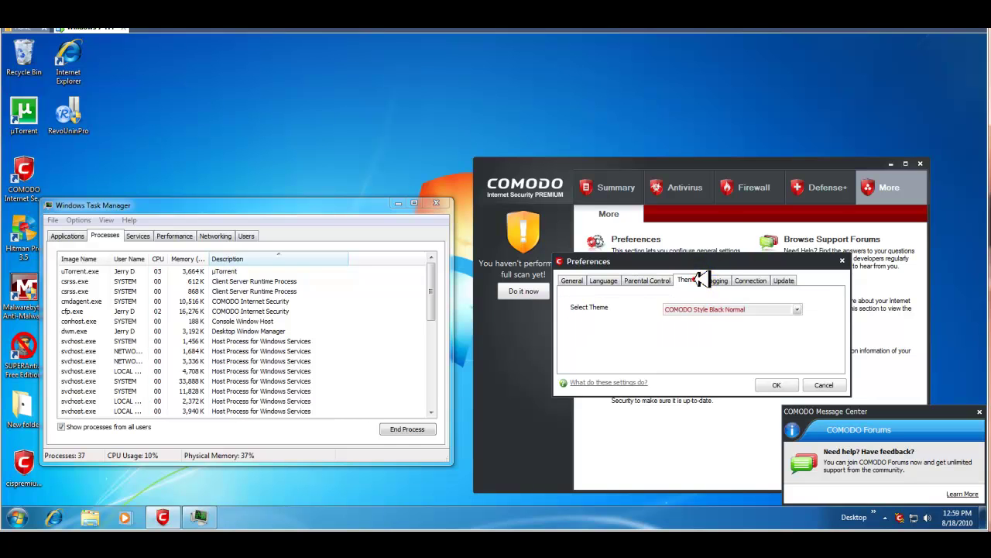
left_click(797, 309)
left_click(804, 309)
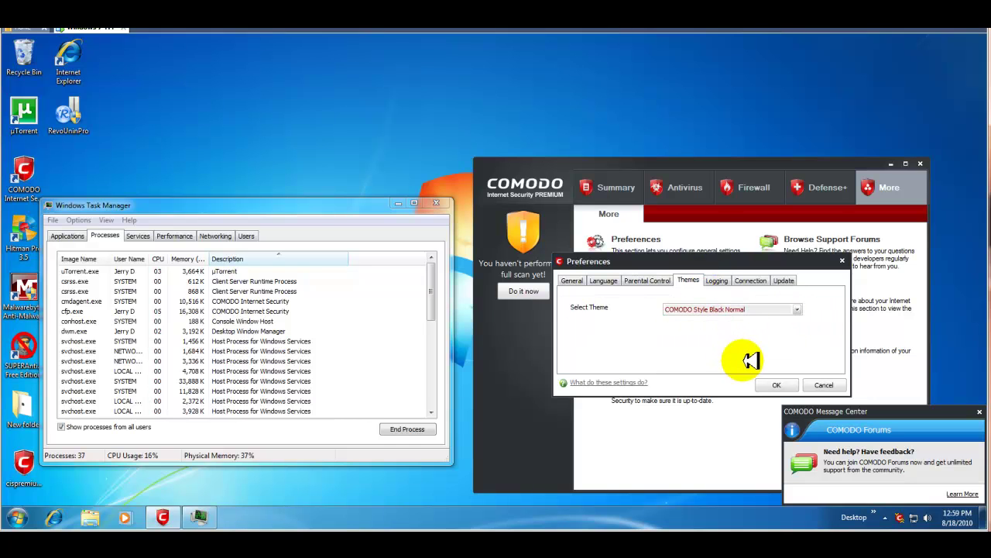
left_click(727, 281)
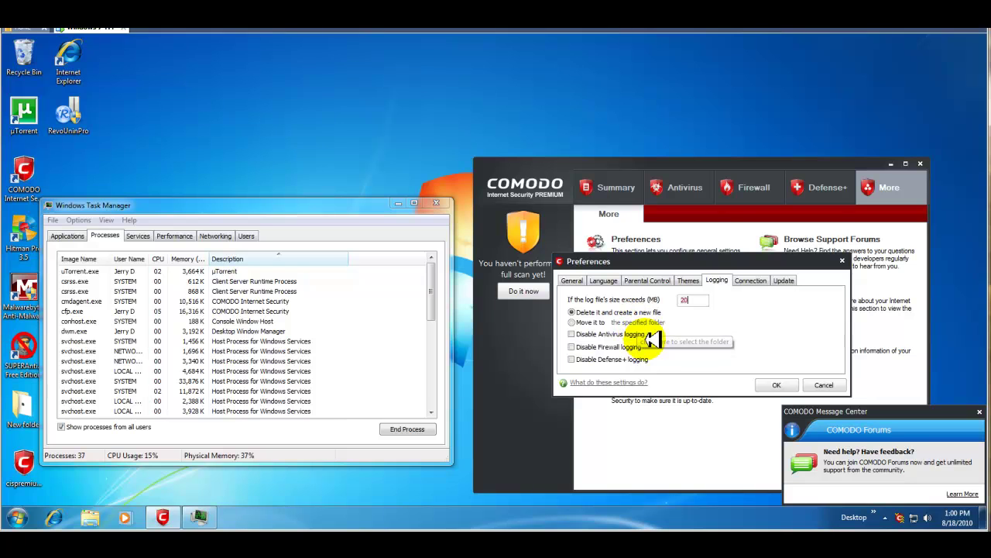
left_click(750, 280)
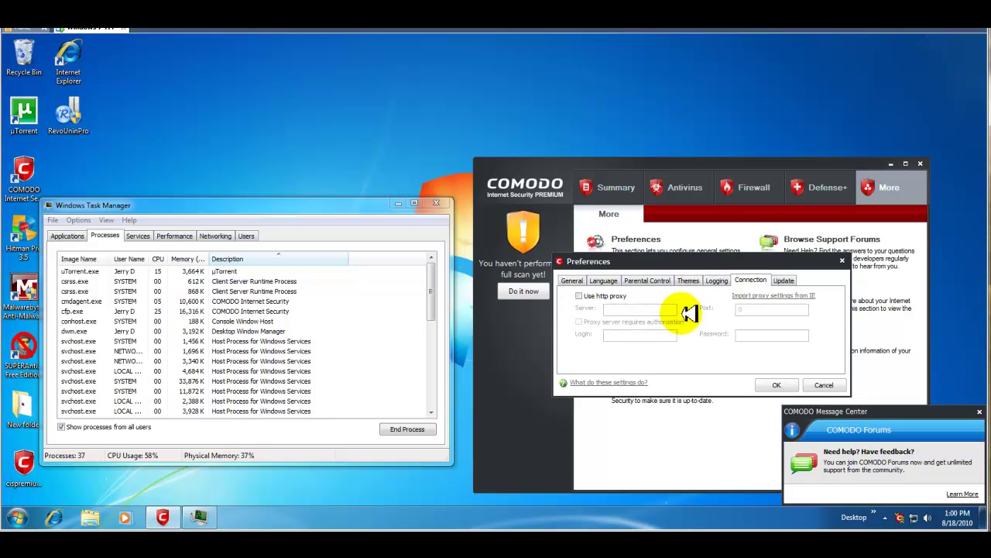
left_click(785, 281)
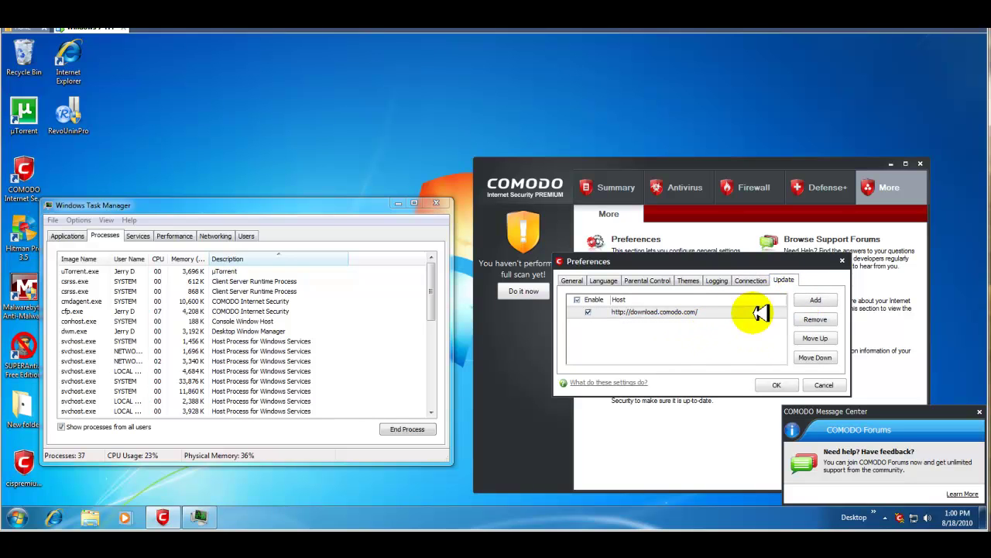
left_click(779, 383)
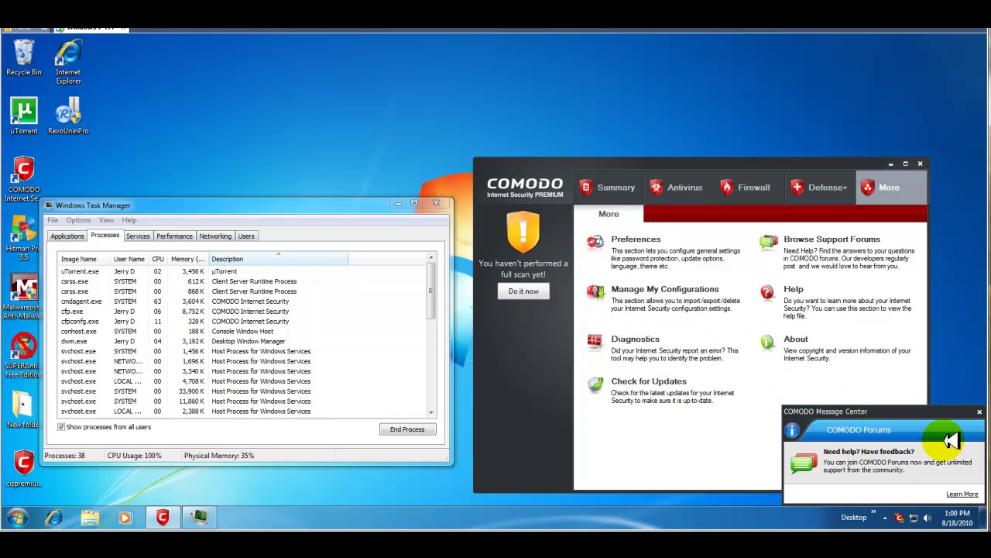
Step: Dismiss the forums popup, run Diagnostics, and acknowledge the no-problems result
left_click(980, 413)
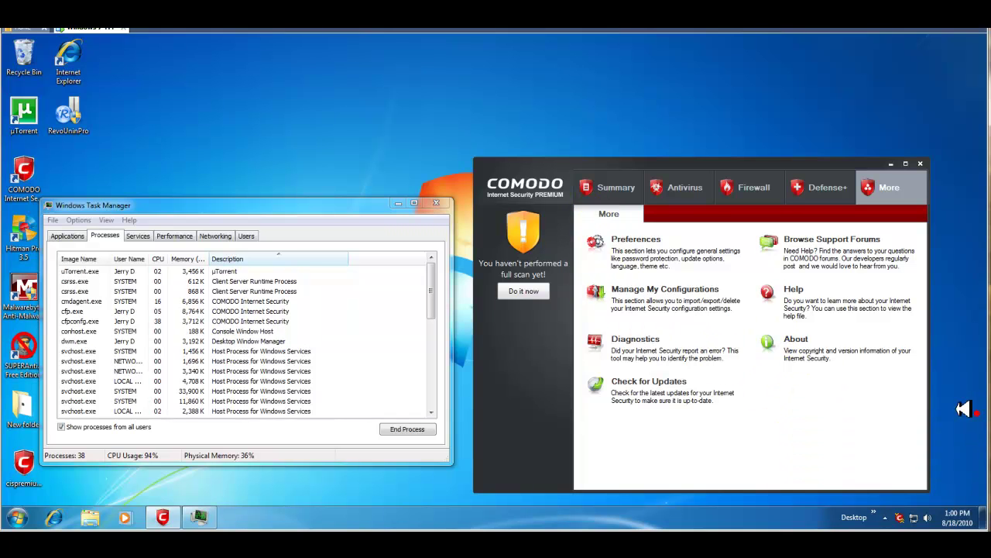
left_click(661, 341)
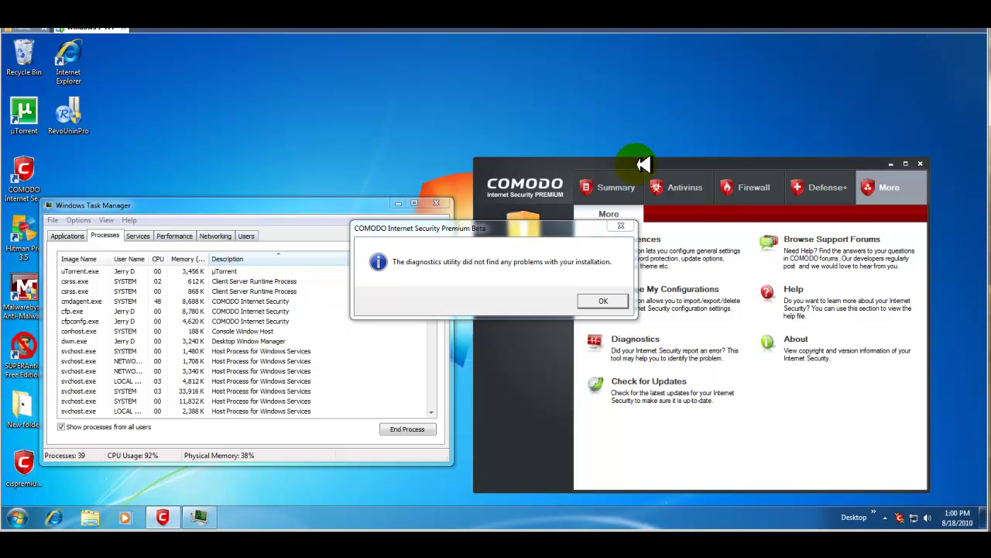
left_click(608, 299)
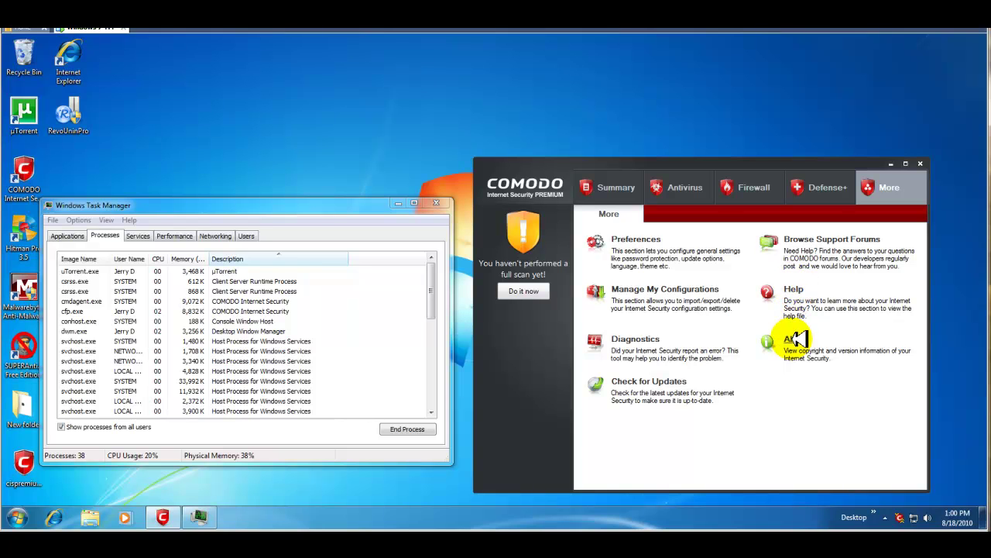
Step: Pass through the Defense+, Firewall and Antivirus tasks to reach the Summary showing 0 threats
left_click(839, 187)
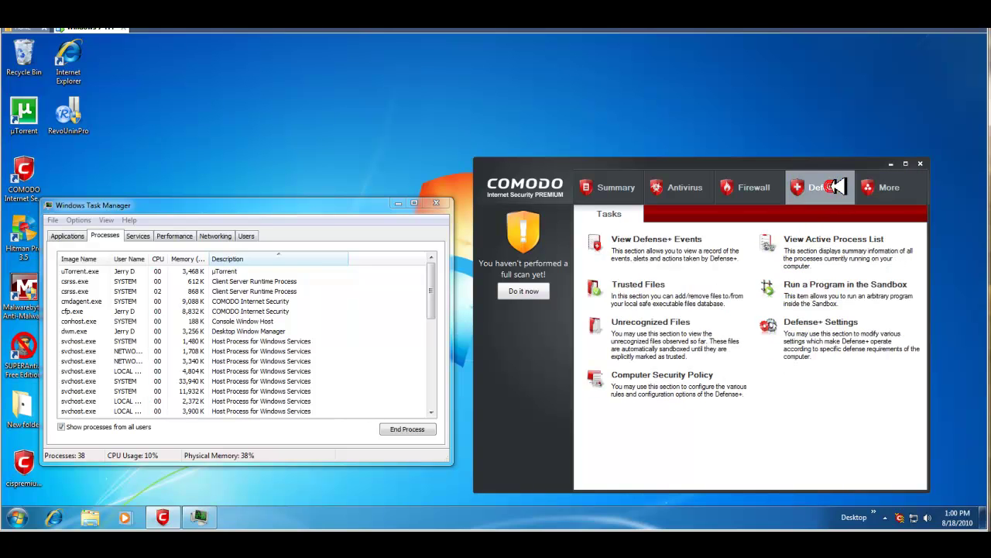
left_click(772, 187)
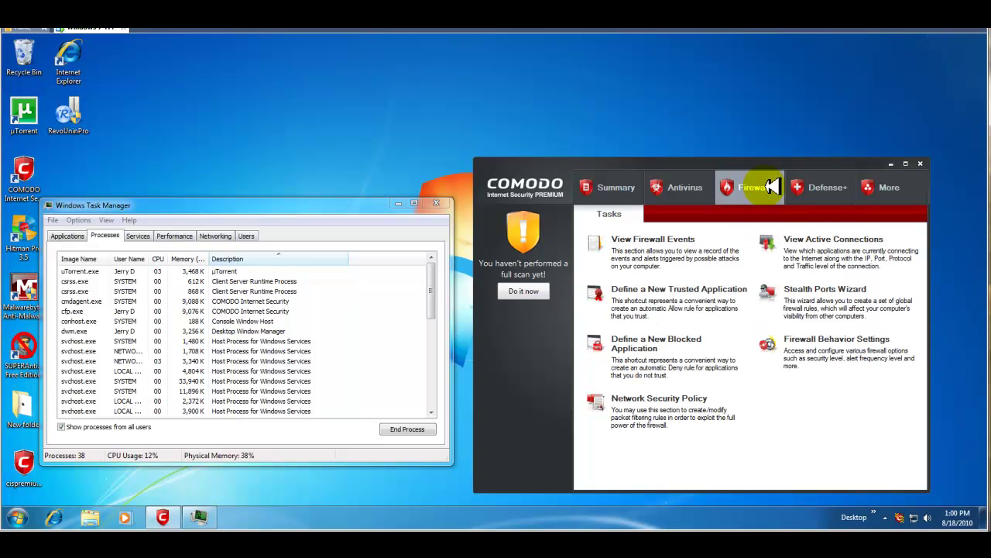
left_click(679, 191)
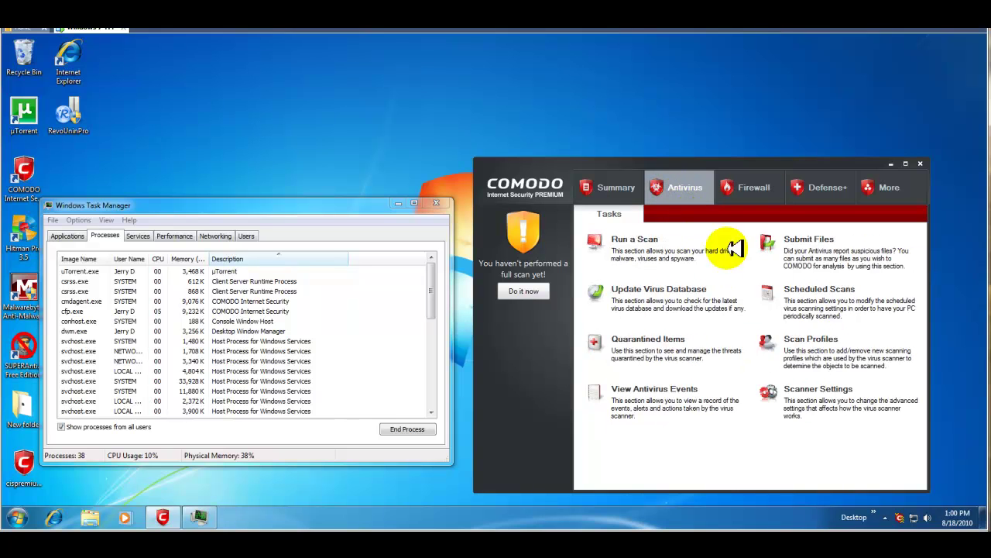
left_click(612, 191)
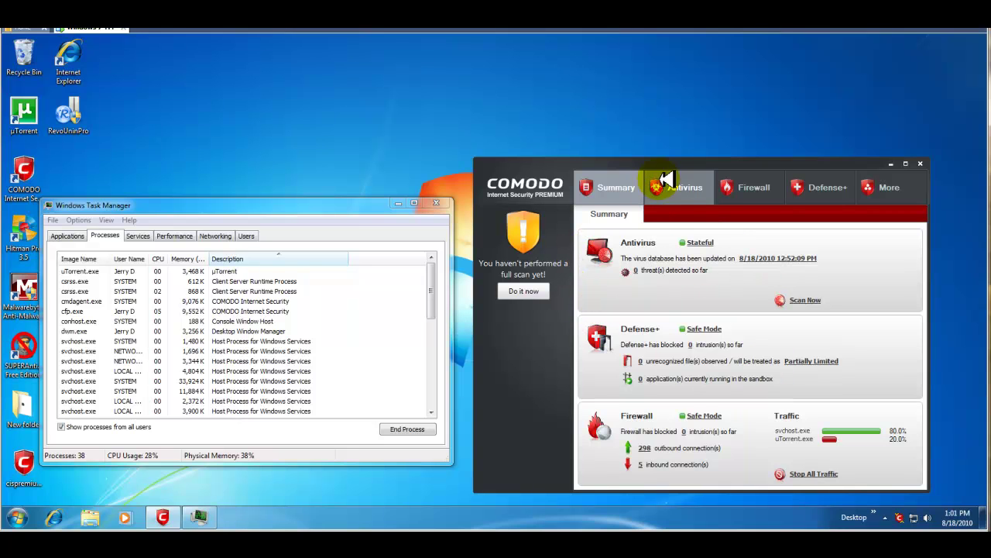
Step: Switch from the Antivirus tasks to Firewall, ending on the Defense+ tasks
left_click(682, 194)
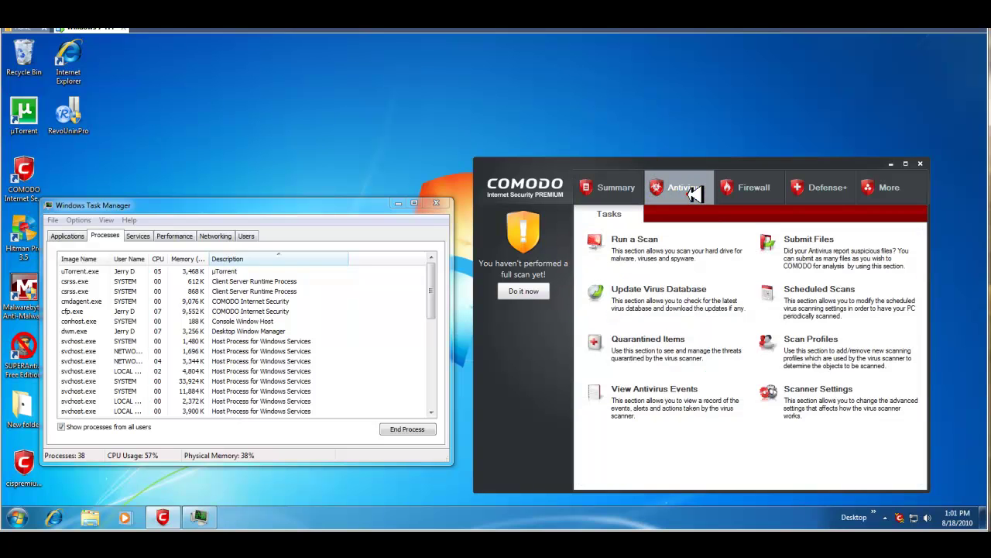
left_click(744, 194)
left_click(826, 189)
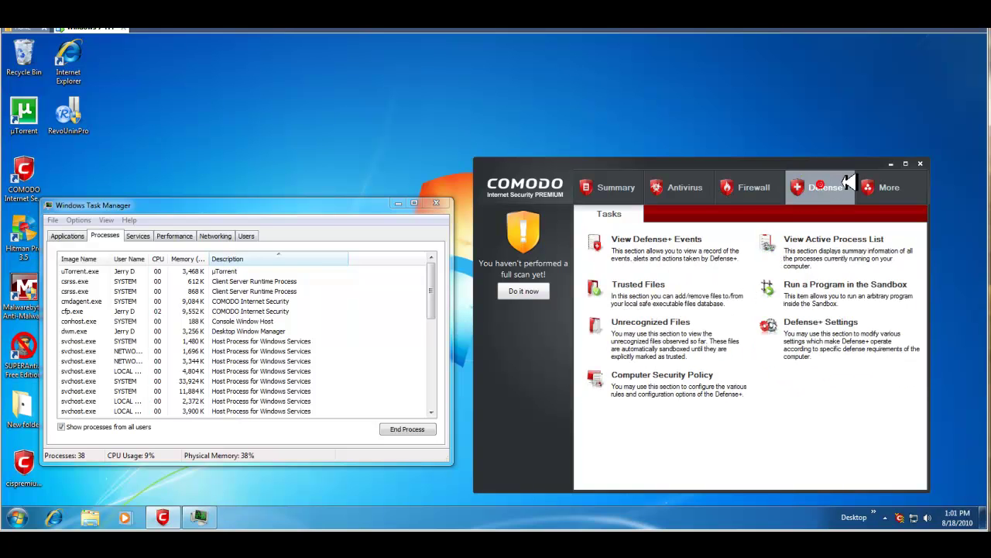